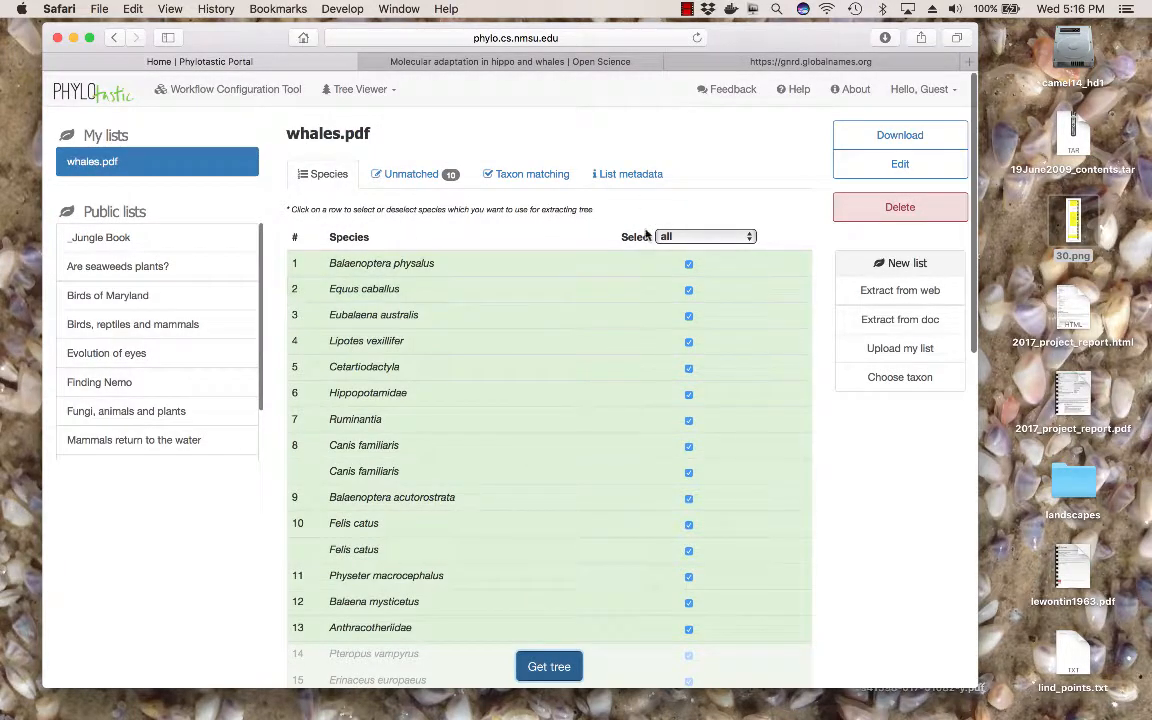
Try limiting the whales.pdf list selection to species only, and restore the selection to all
{"action": "left_click", "coordinate": [687, 237]}
{"action": "left_click", "coordinate": [687, 258]}
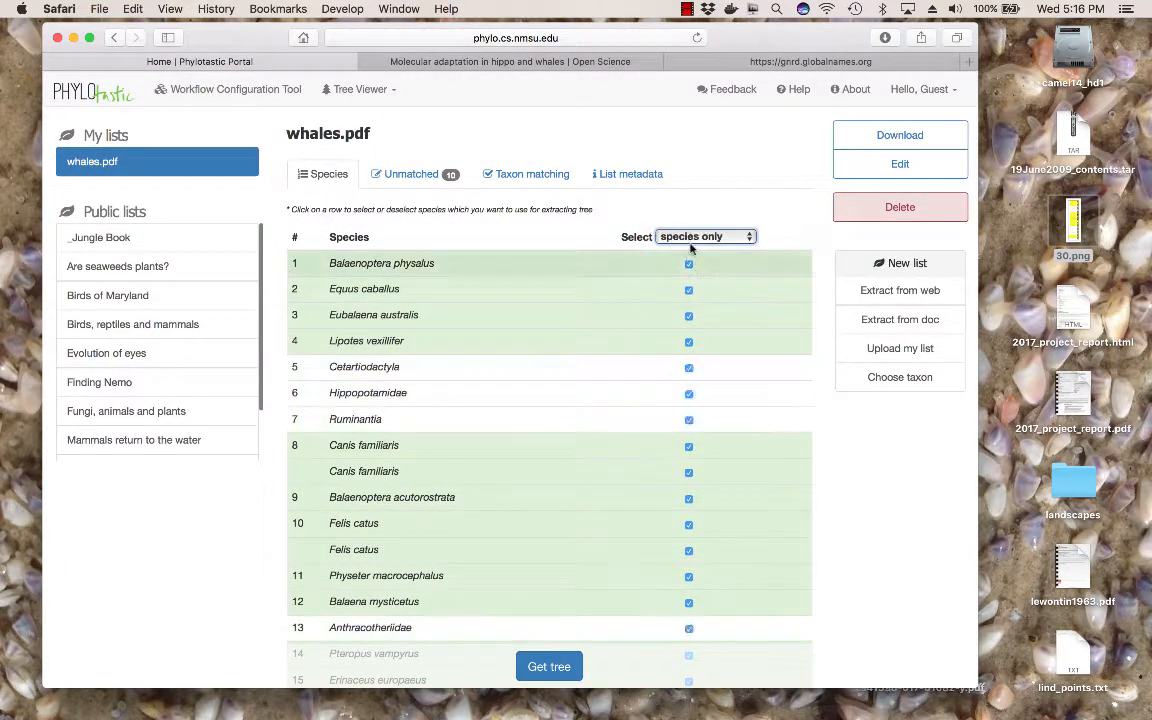
{"action": "left_click", "coordinate": [690, 238]}
{"action": "left_click", "coordinate": [694, 223]}
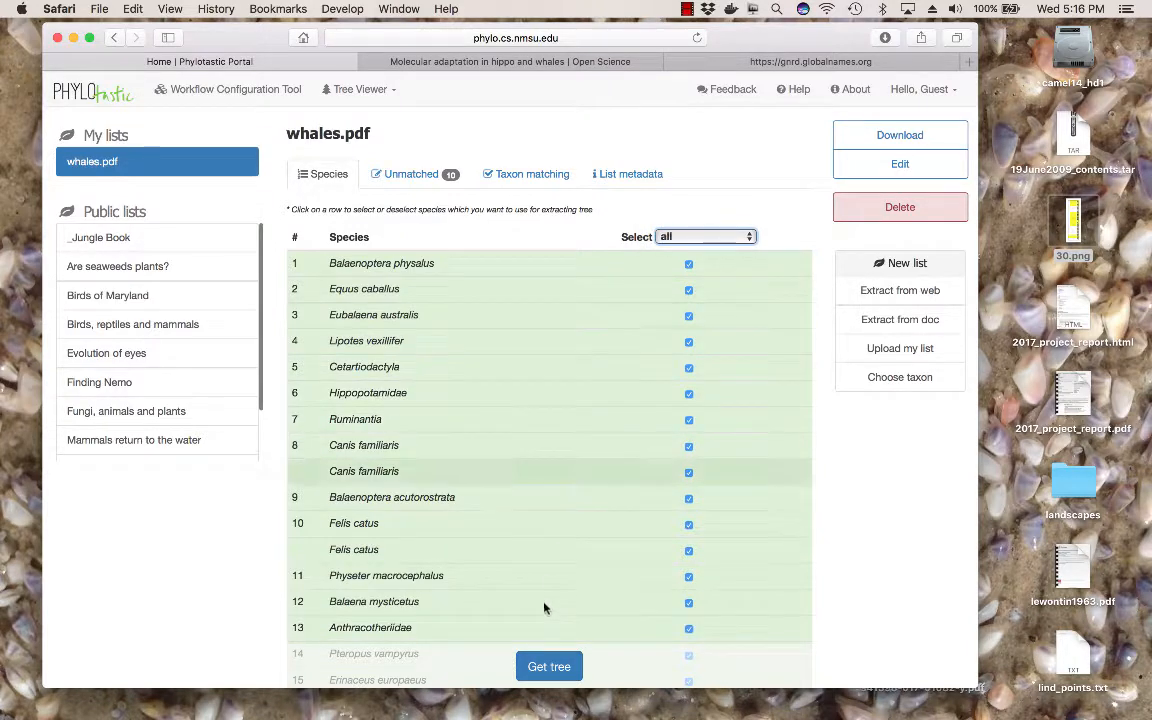
Get a tree from all selected taxa in the whales.pdf list, name it whales, and dismiss the retrieval notice
{"action": "left_click", "coordinate": [550, 672]}
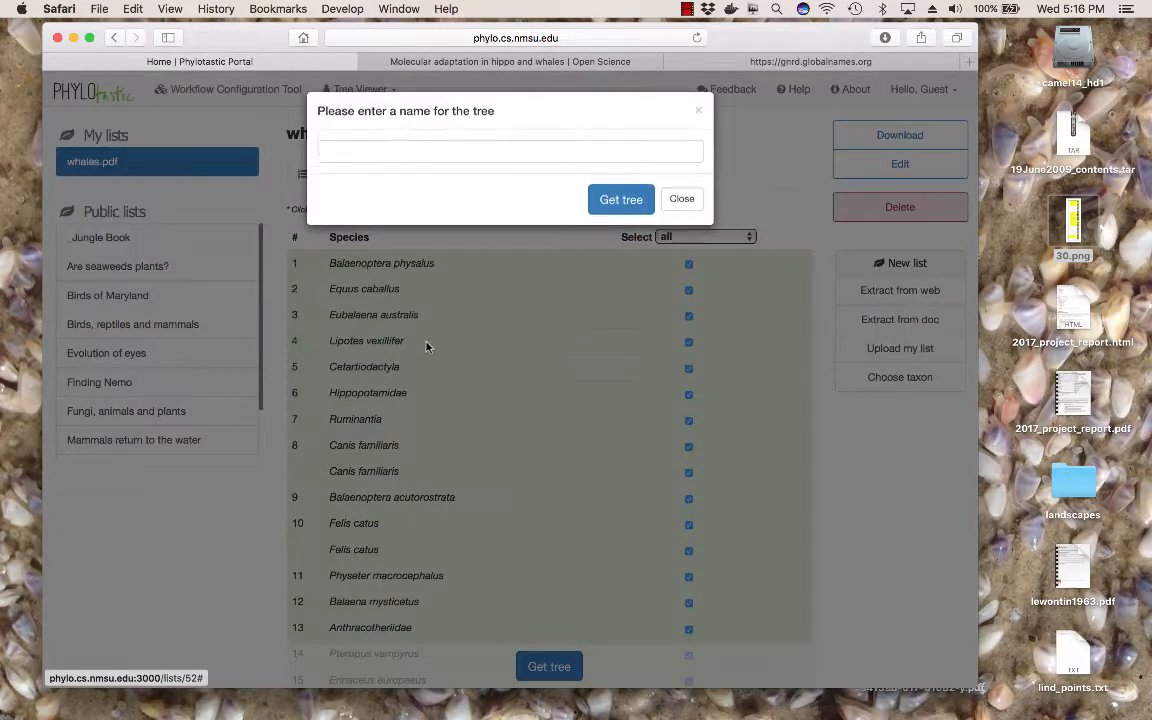
{"action": "left_click", "coordinate": [399, 152]}
{"action": "type", "text": "whales"}
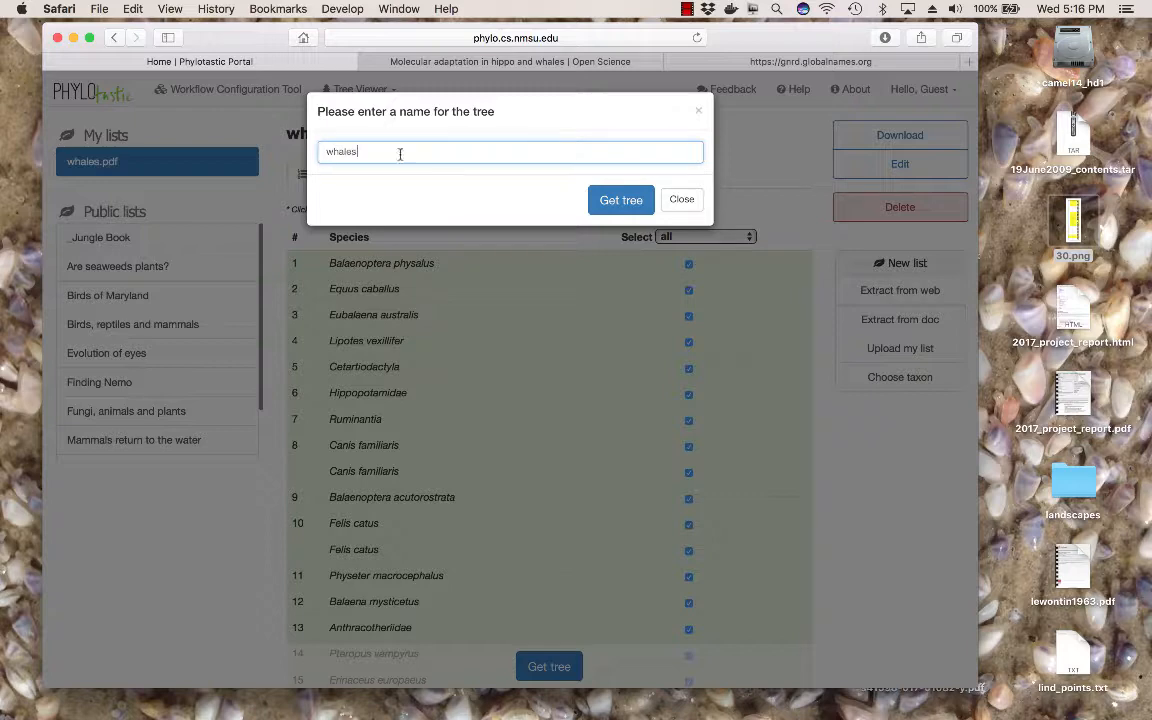
{"action": "left_click", "coordinate": [591, 202]}
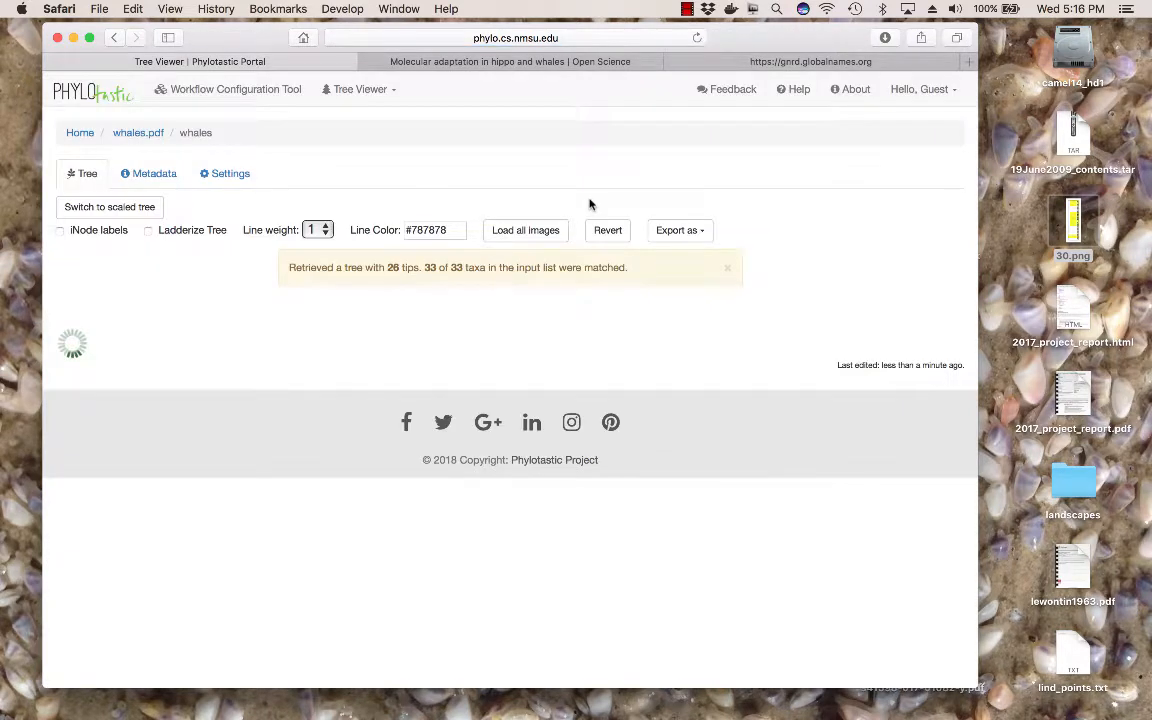
{"action": "left_click", "coordinate": [727, 267]}
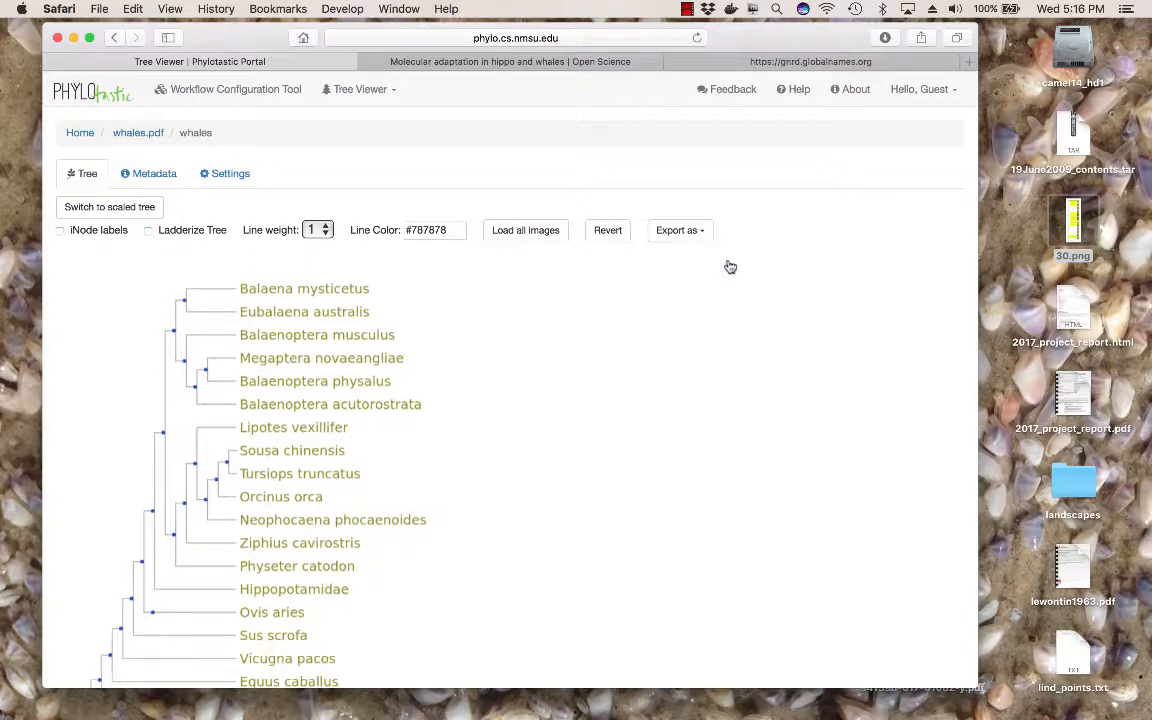
Load the images for all taxa in the whales tree and look through the illustrated tips
{"action": "scroll", "coordinate": [596, 388], "scroll_direction": "down", "scroll_amount": 1}
{"action": "scroll", "coordinate": [596, 388], "scroll_direction": "down", "scroll_amount": 3}
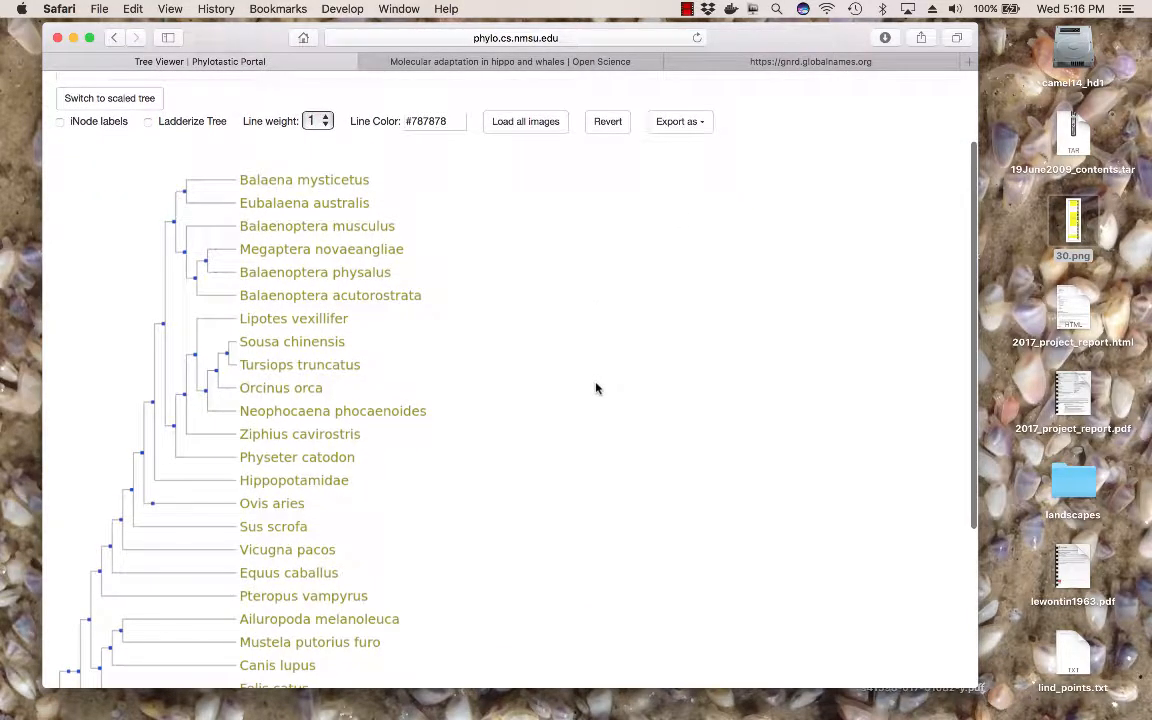
{"action": "scroll", "coordinate": [440, 210], "scroll_direction": "down", "scroll_amount": 1}
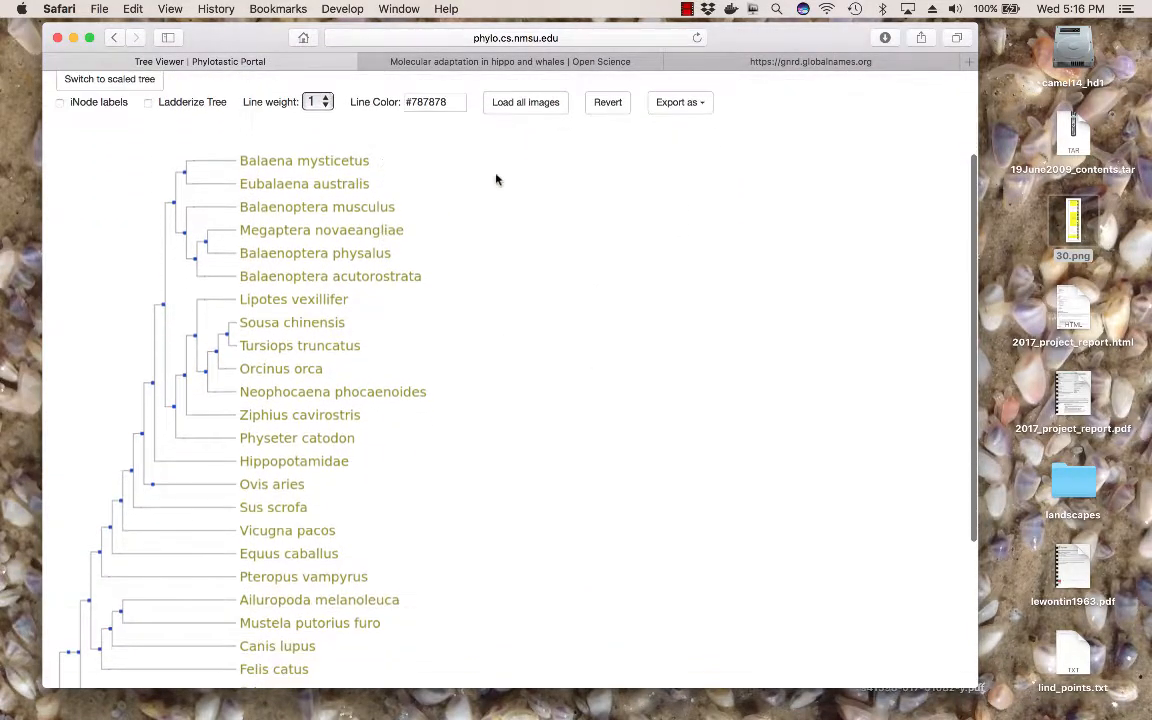
{"action": "left_click", "coordinate": [521, 103]}
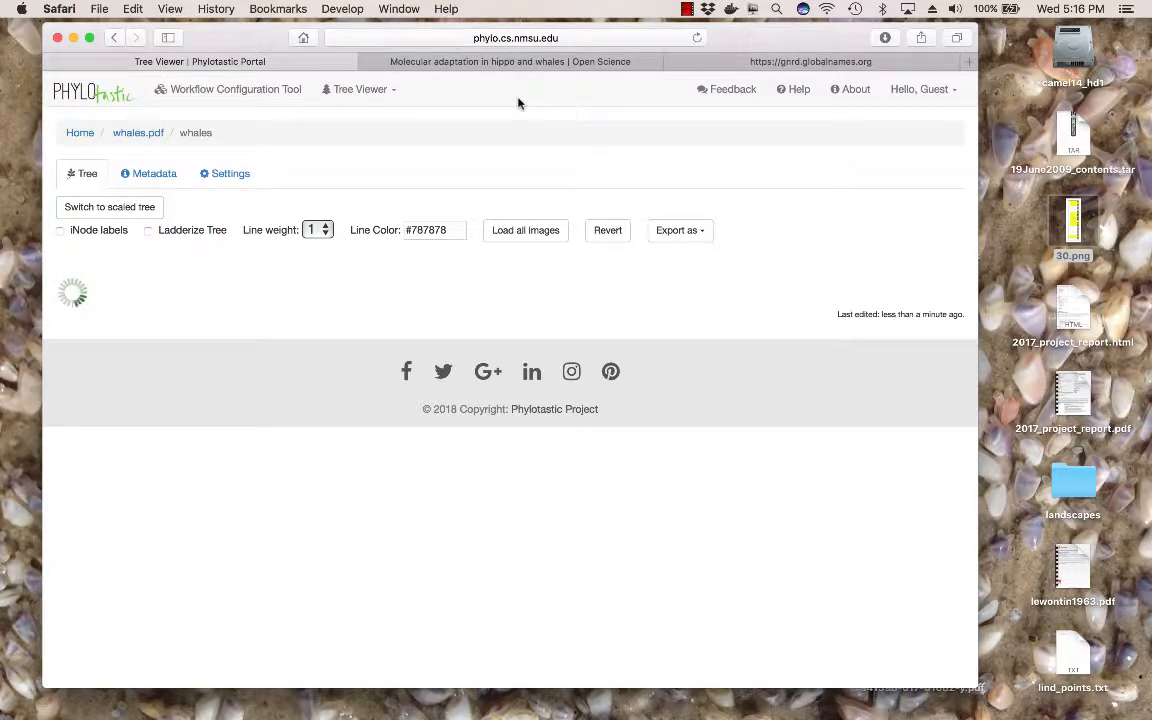
{"action": "scroll", "coordinate": [537, 358], "scroll_direction": "down", "scroll_amount": 5}
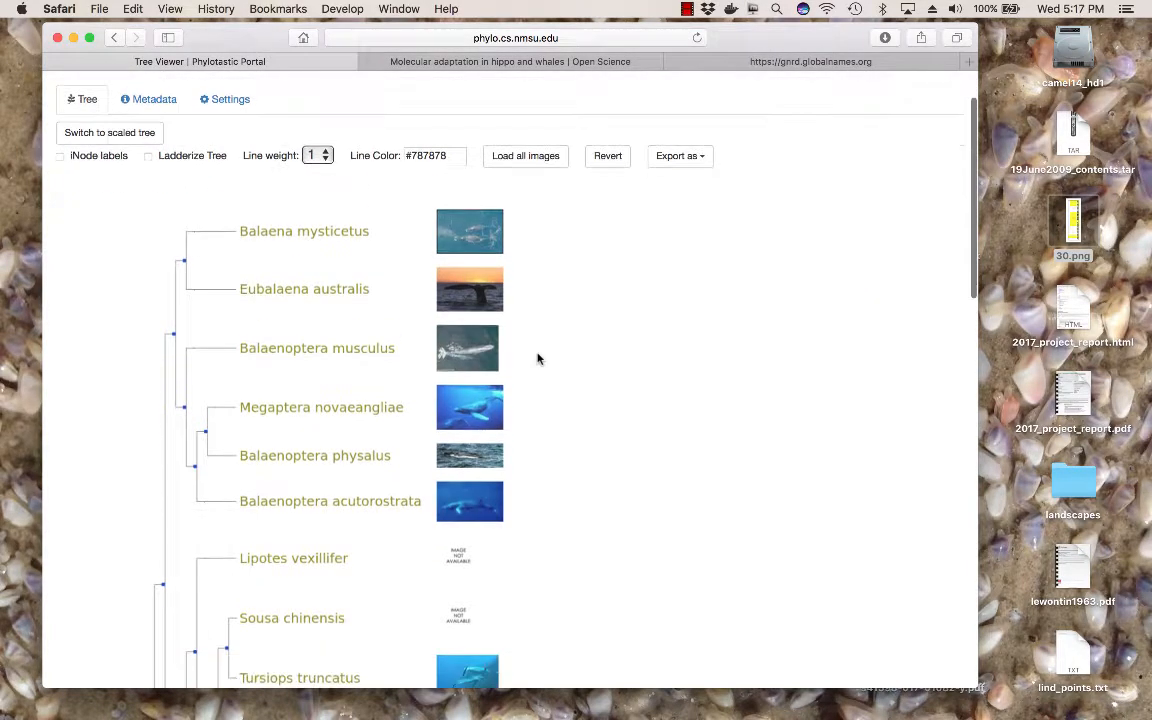
{"action": "scroll", "coordinate": [537, 358], "scroll_direction": "down", "scroll_amount": 10}
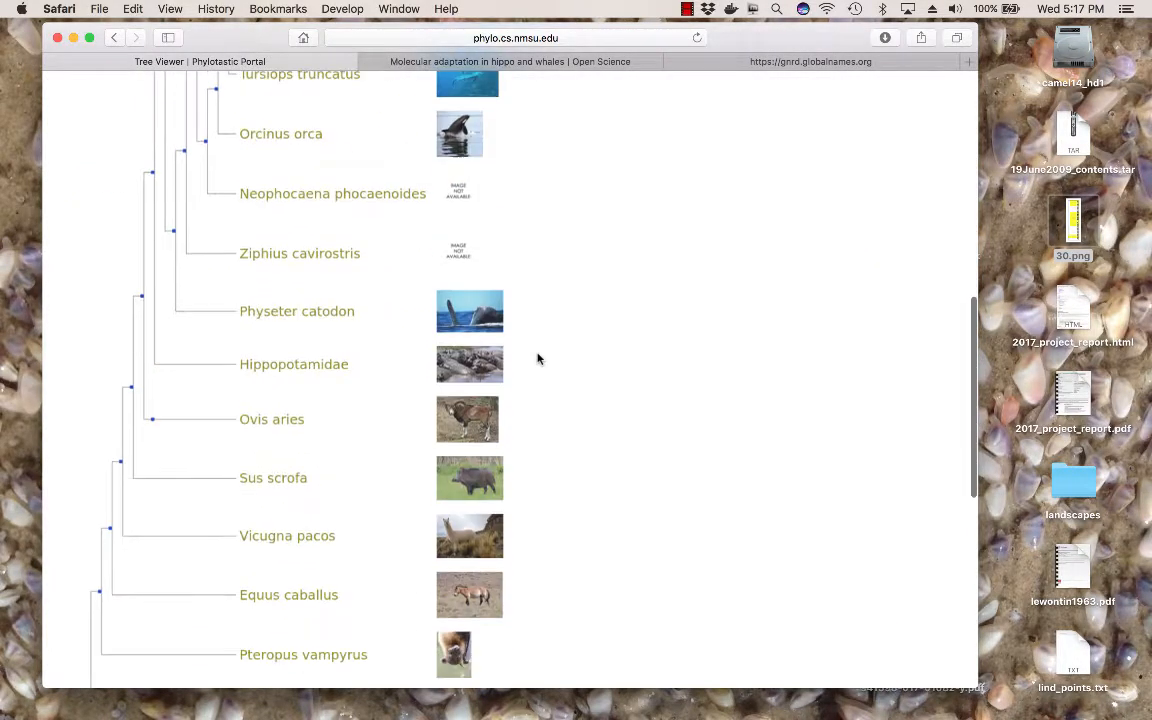
{"action": "scroll", "coordinate": [537, 358], "scroll_direction": "up", "scroll_amount": 15}
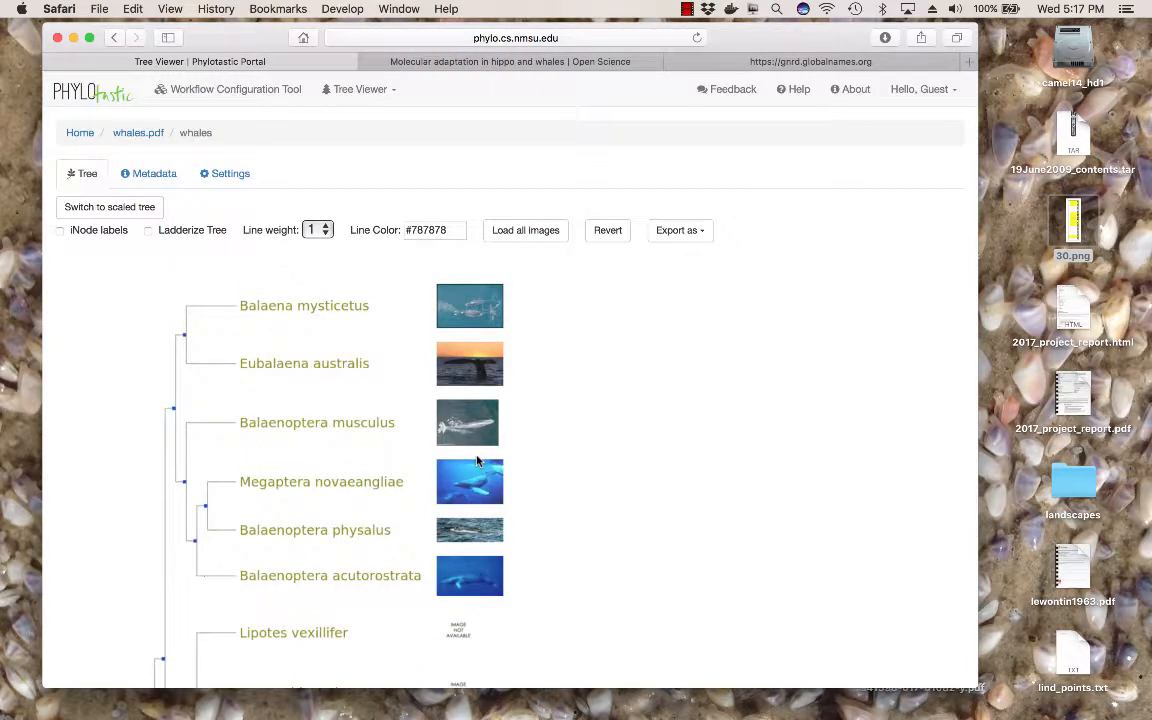
{"action": "scroll", "coordinate": [477, 461], "scroll_direction": "down", "scroll_amount": 1}
{"action": "scroll", "coordinate": [466, 475], "scroll_direction": "down", "scroll_amount": 7}
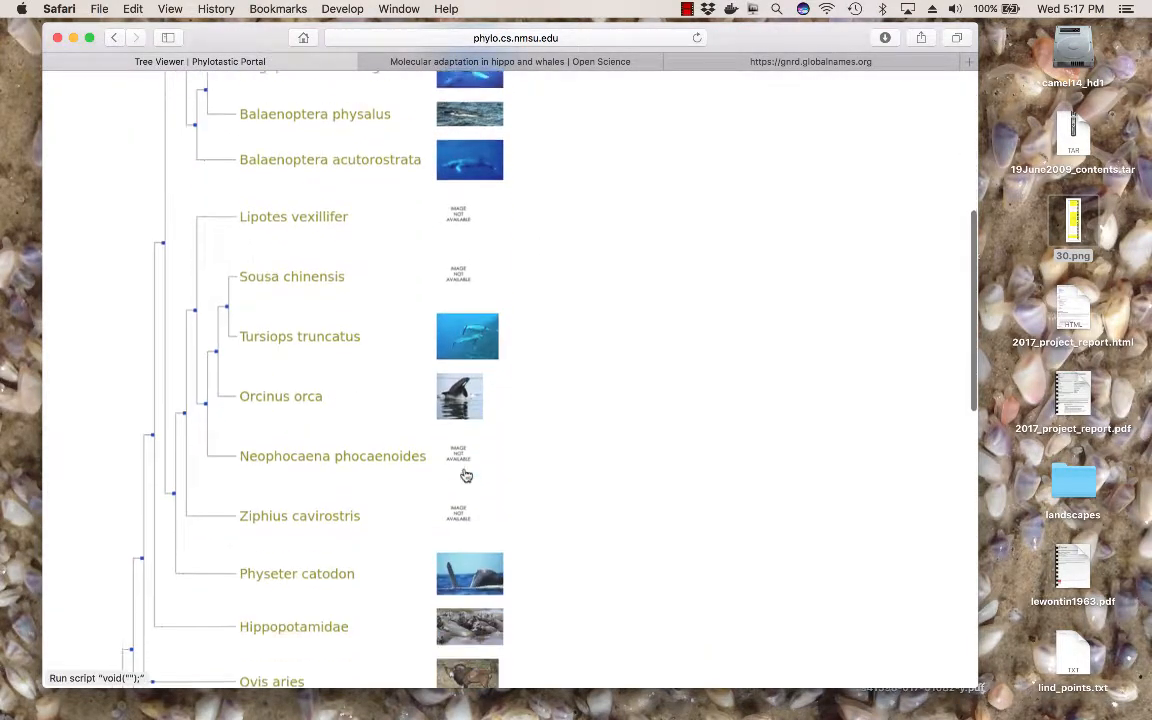
{"action": "scroll", "coordinate": [466, 475], "scroll_direction": "down", "scroll_amount": 6}
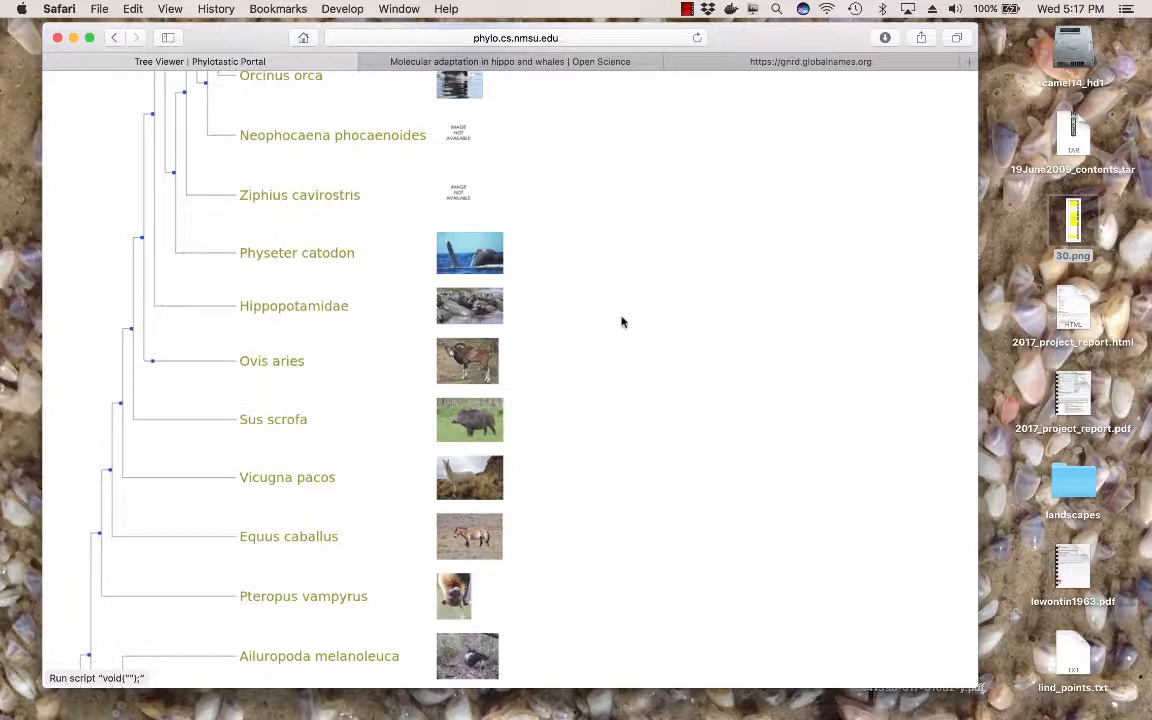
Read the info page for Hippopotamidae from the tree and close it to return to the tree
{"action": "scroll", "coordinate": [621, 322], "scroll_direction": "up", "scroll_amount": 2}
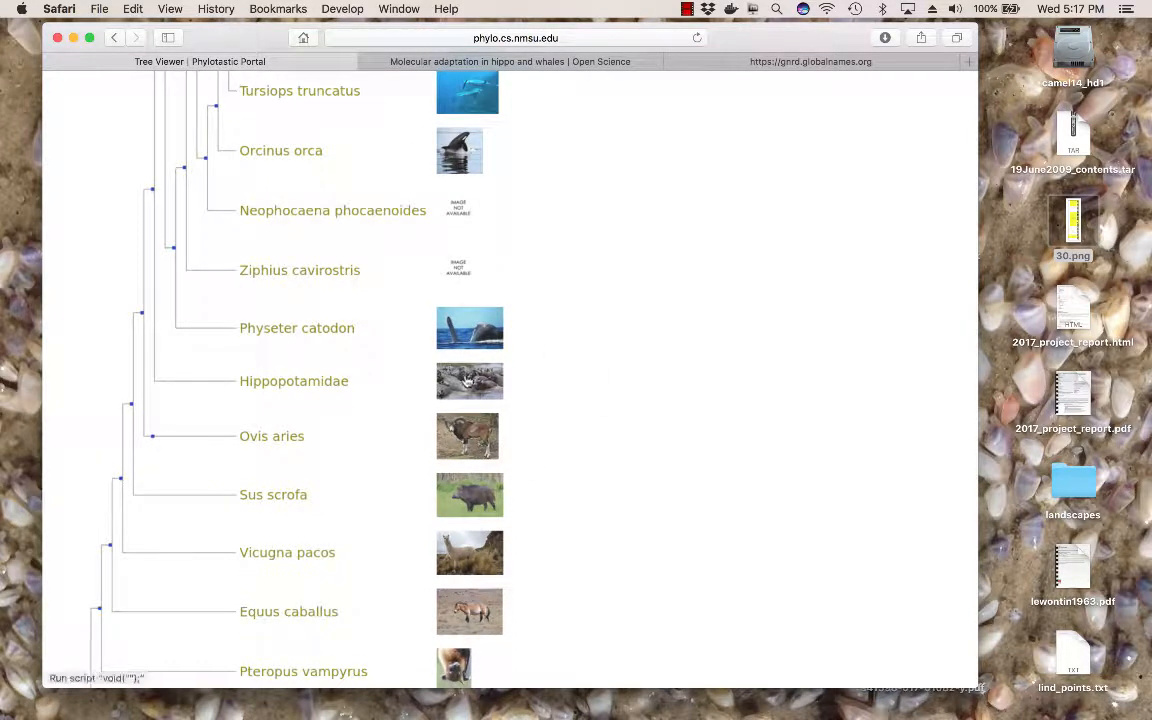
{"action": "left_click", "coordinate": [440, 366]}
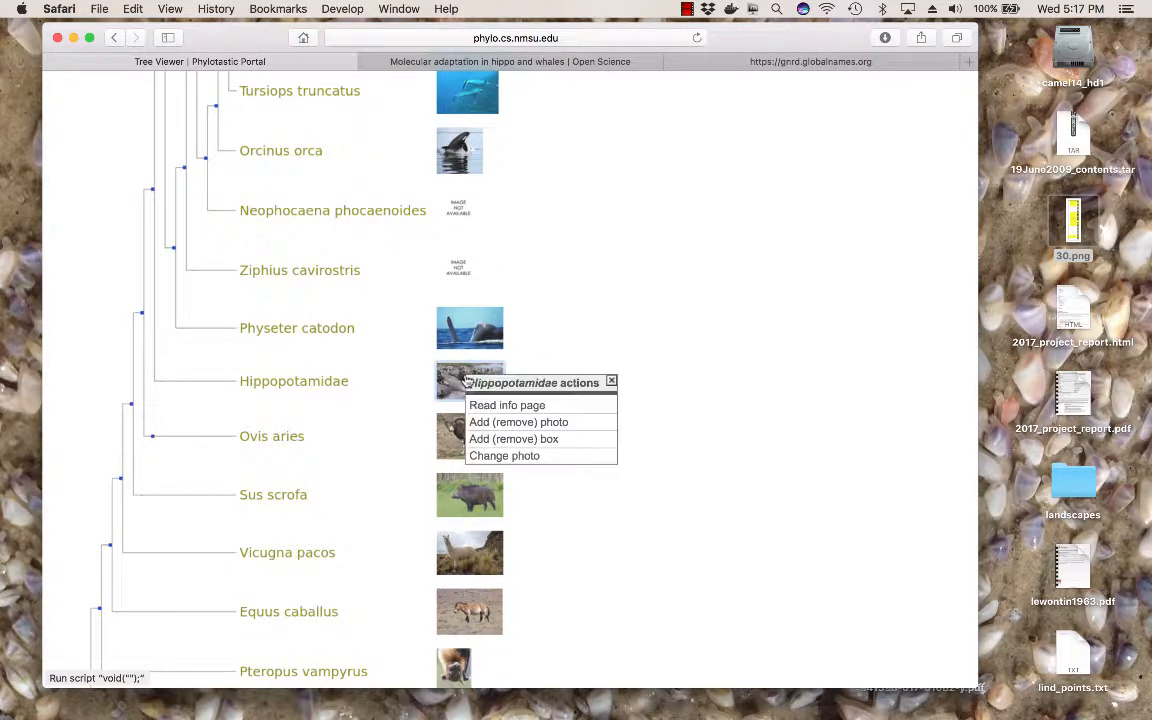
{"action": "left_click", "coordinate": [558, 406]}
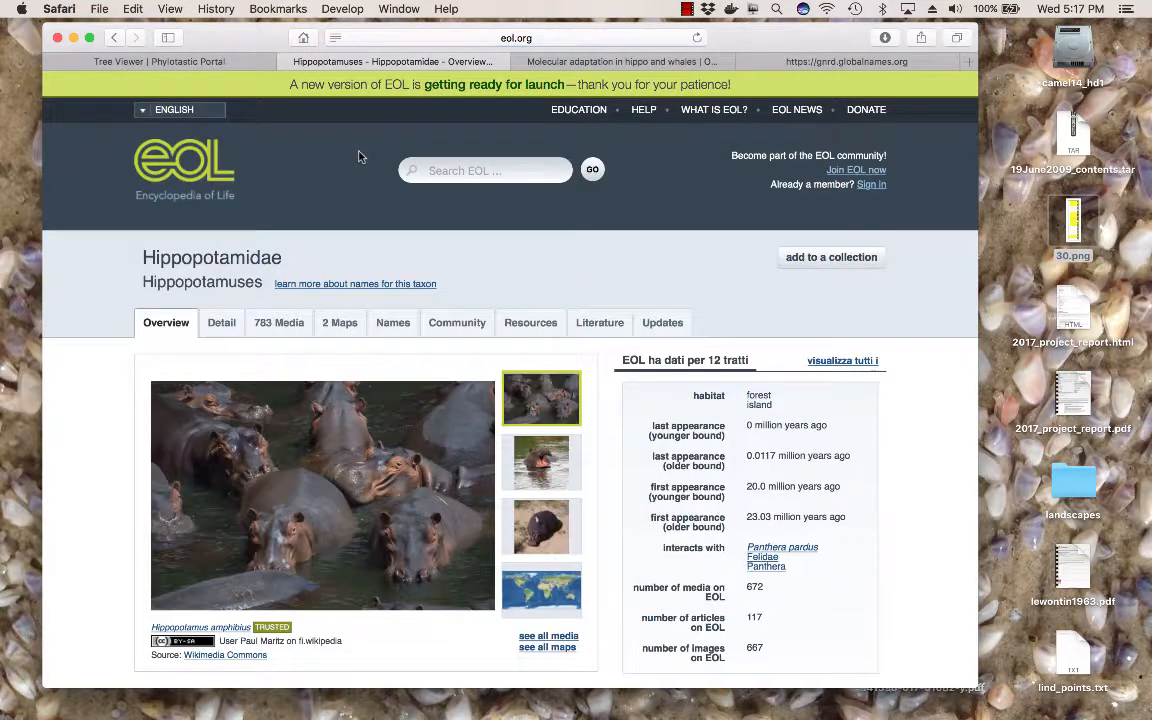
{"action": "left_click", "coordinate": [289, 62]}
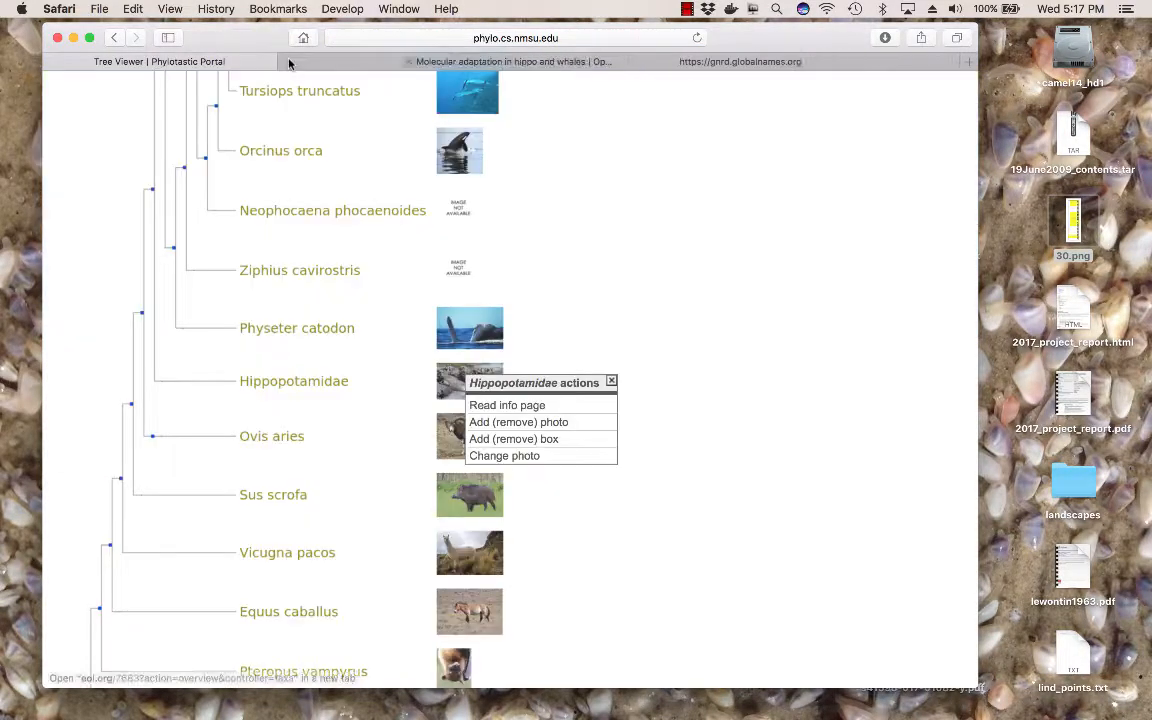
Review the upper whale branches of the illustrated tree and return to the whales.pdf species list
{"action": "scroll", "coordinate": [726, 267], "scroll_direction": "up", "scroll_amount": 10}
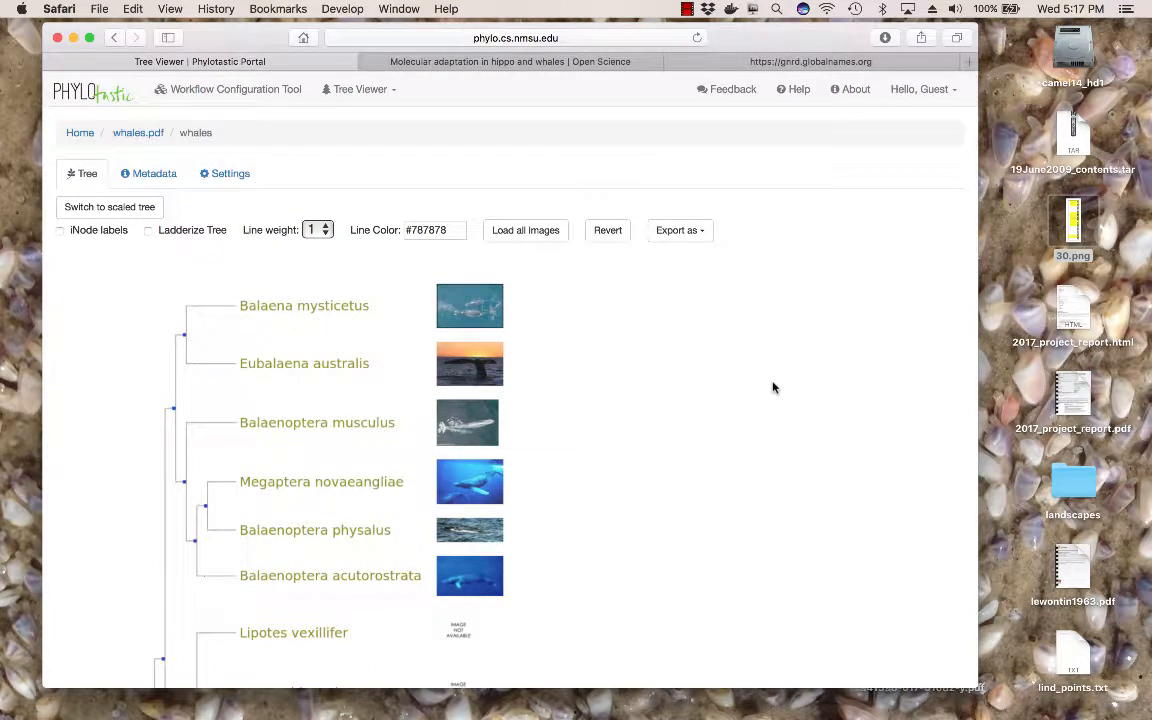
{"action": "scroll", "coordinate": [771, 386], "scroll_direction": "down", "scroll_amount": 3}
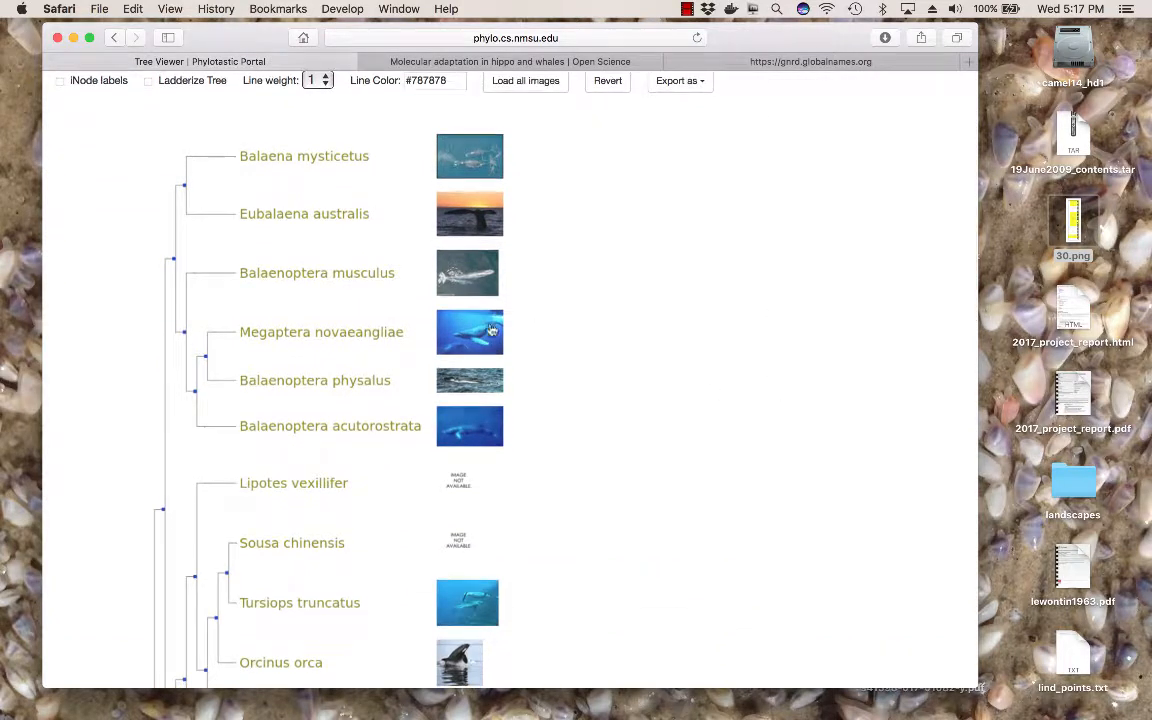
{"action": "scroll", "coordinate": [636, 378], "scroll_direction": "down", "scroll_amount": 2}
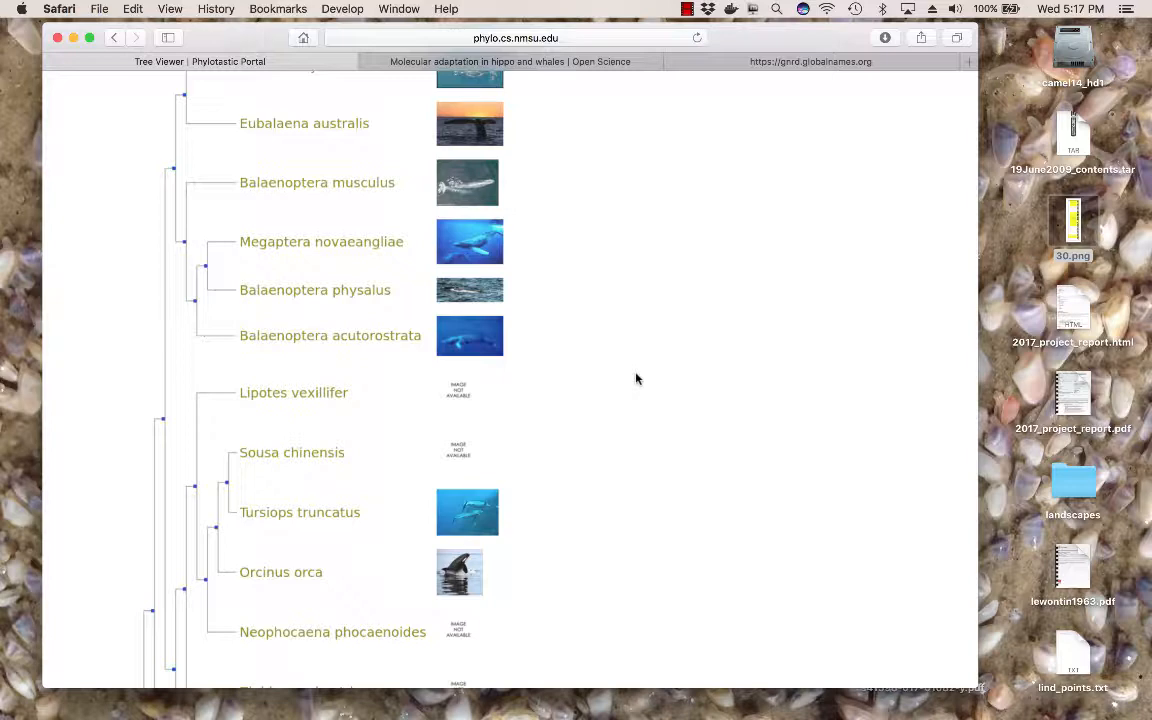
{"action": "scroll", "coordinate": [636, 378], "scroll_direction": "up", "scroll_amount": 5}
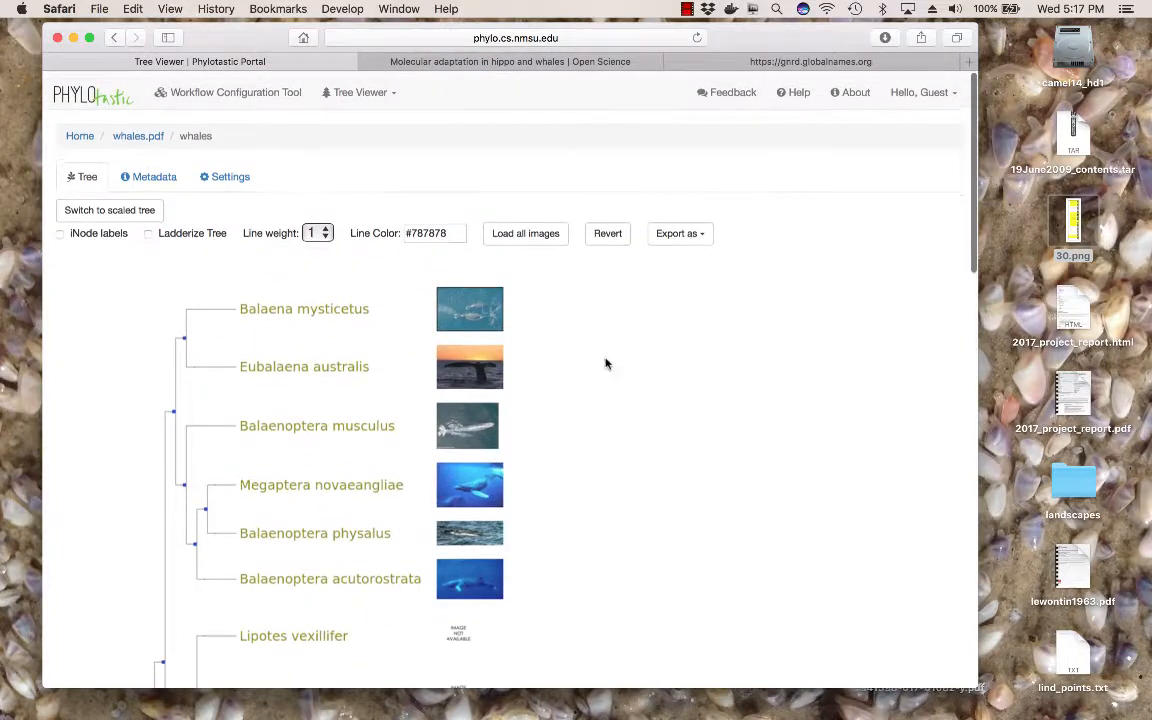
{"action": "left_click", "coordinate": [127, 135]}
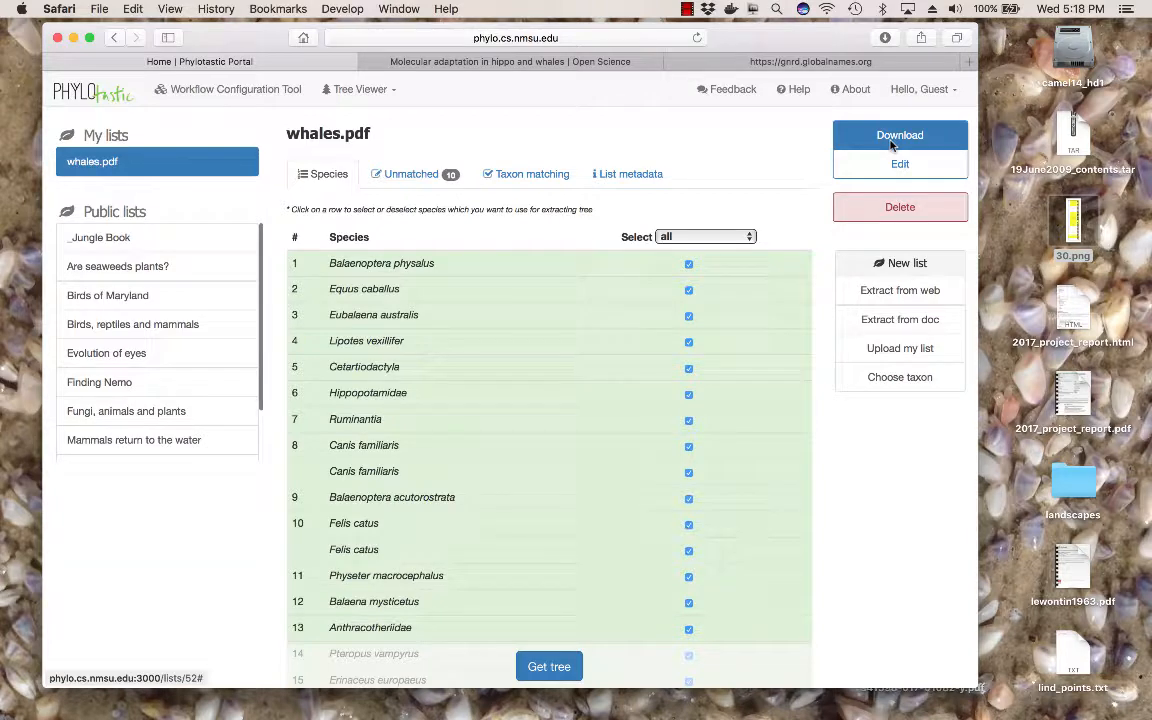
Switch to BBEdit and add Elephas minimus, Dugong dugon, Trichechus manatus, Mirounga leonina, Hydrurga leptonyx, Phoca vitulina and Otaria byronia atop list.txt, one per line
{"action": "key", "text": "super+Tab"}
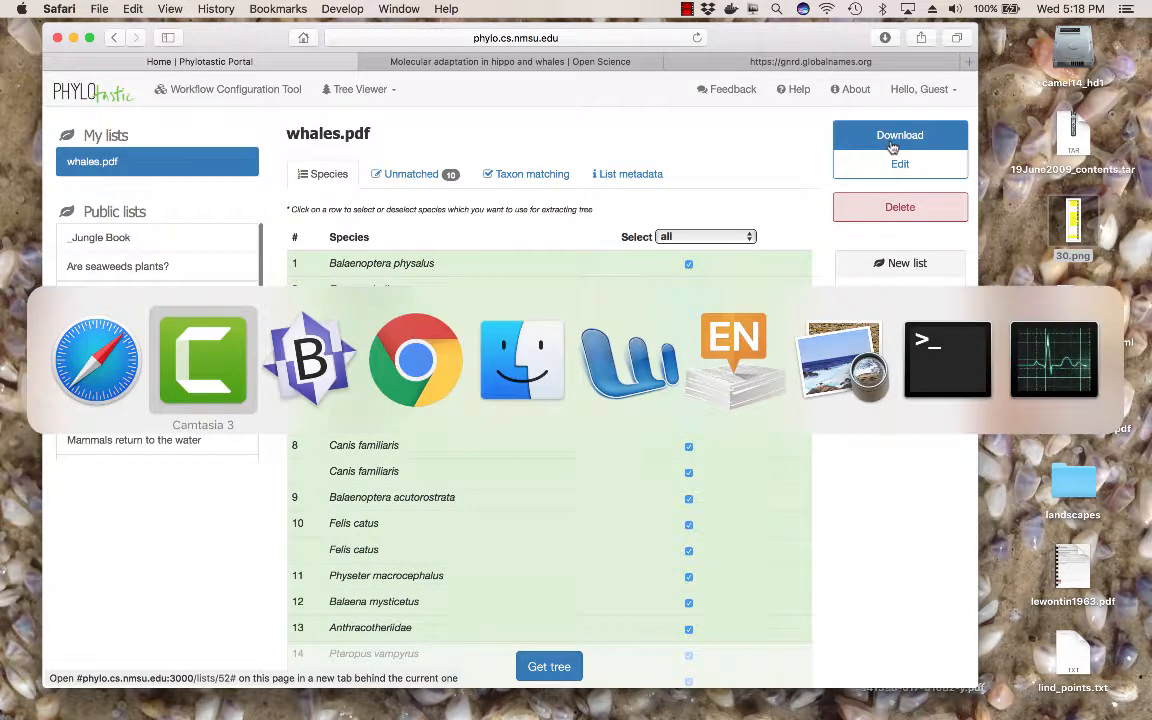
{"action": "key", "text": "super+Tab"}
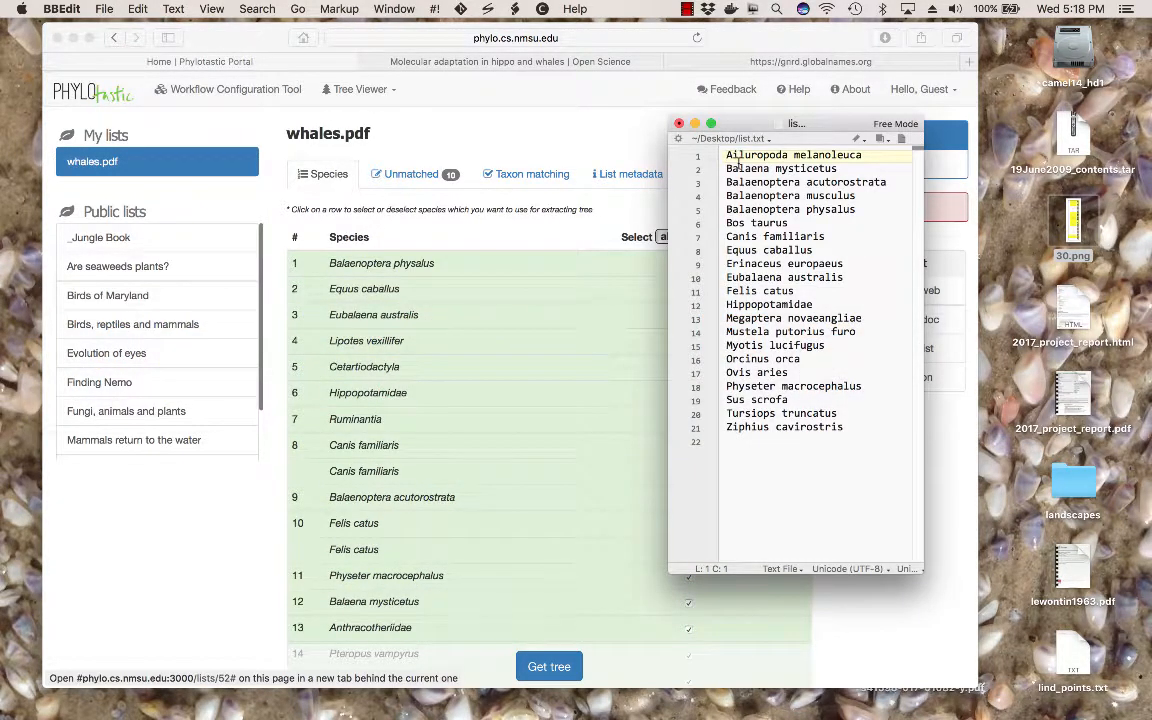
{"action": "type", "text": "Elephas minimus Dugong dugon Trichechus manatus Mirounga leonina Hydrurga leptonyx Phoca vitulina Otaria byronia"}
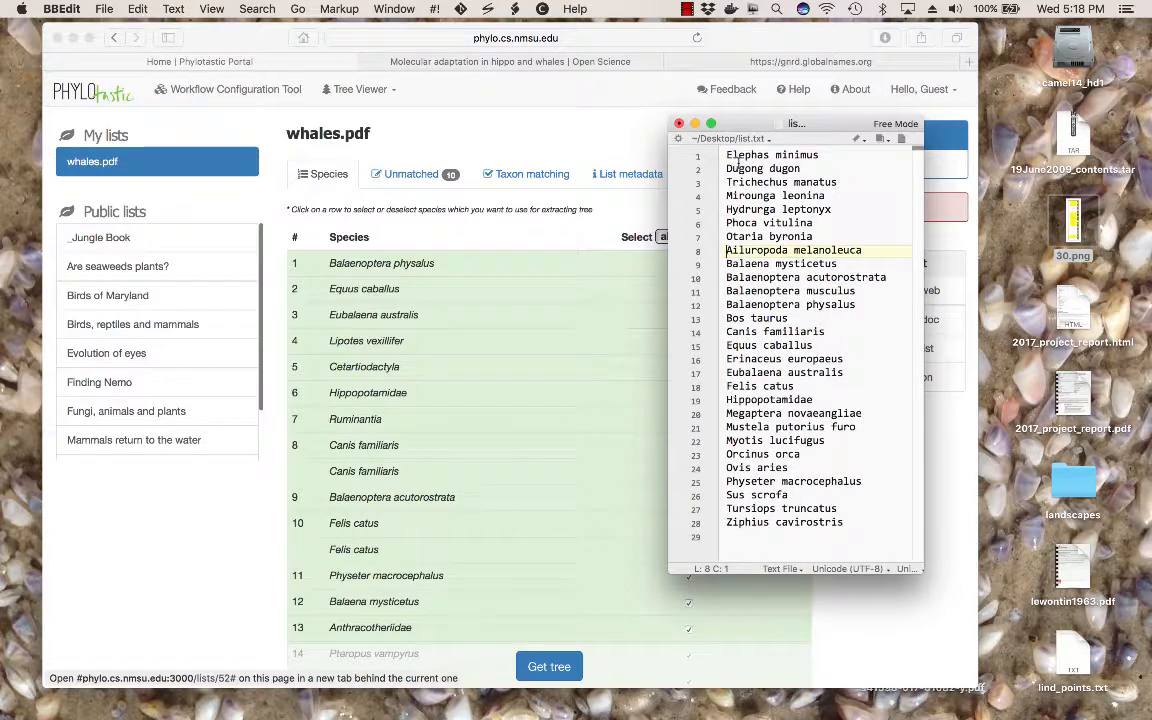
Highlight the entries from Mirounga leonina to Otaria byronia in list.txt, and the Elephas minimus entry
{"action": "left_click_drag", "start_coordinate": [726, 168], "coordinate": [716, 246]}
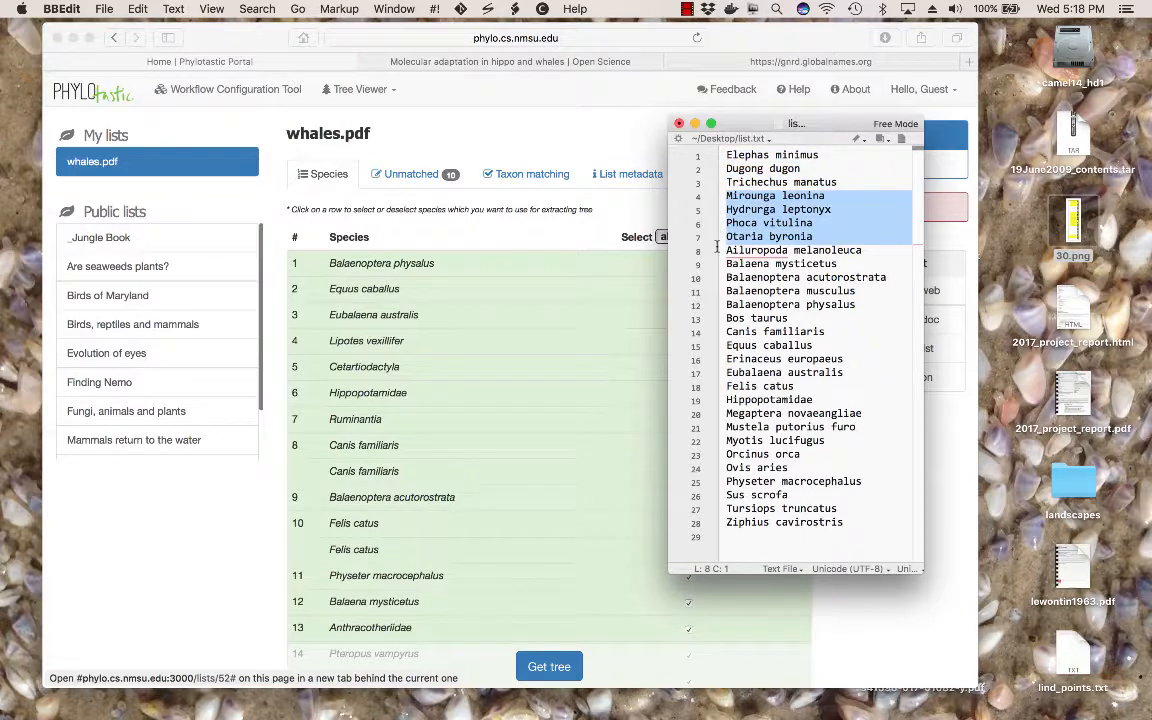
{"action": "left_click", "coordinate": [824, 155]}
{"action": "left_click_drag", "start_coordinate": [824, 155], "coordinate": [741, 158]}
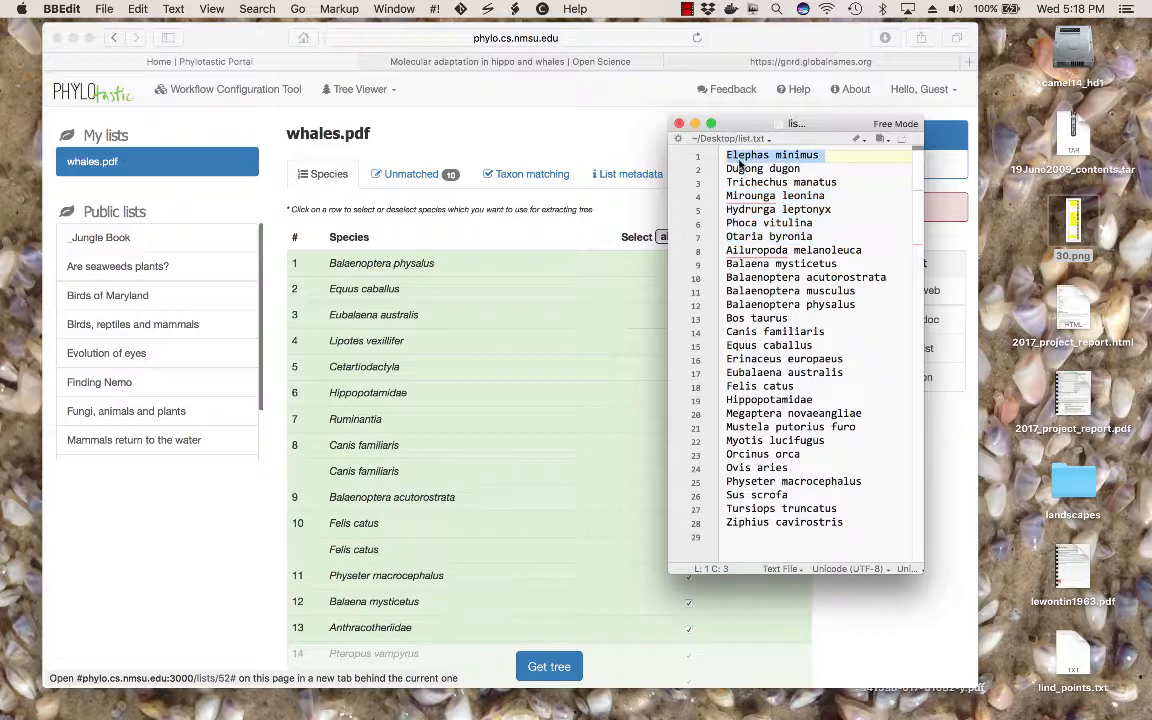
Switch back to Safari and upload list.txt from the Desktop as a one-name-per-line list named aquatic mammals
{"action": "left_click", "coordinate": [549, 132]}
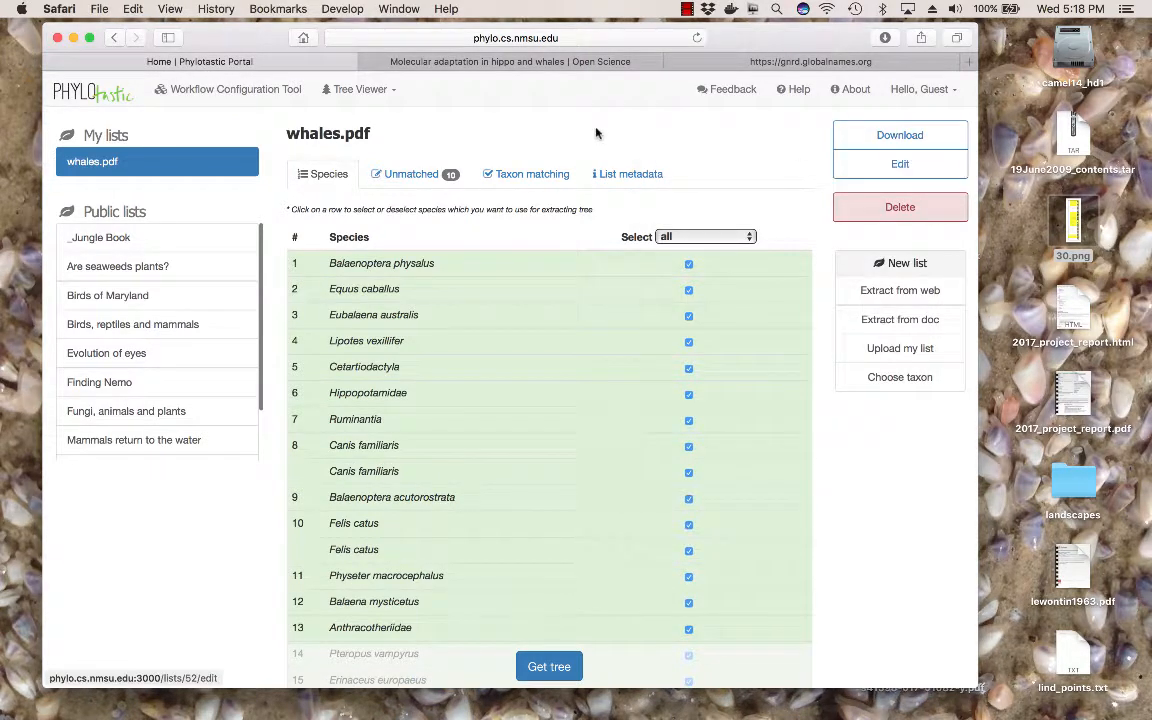
{"action": "left_click", "coordinate": [896, 350]}
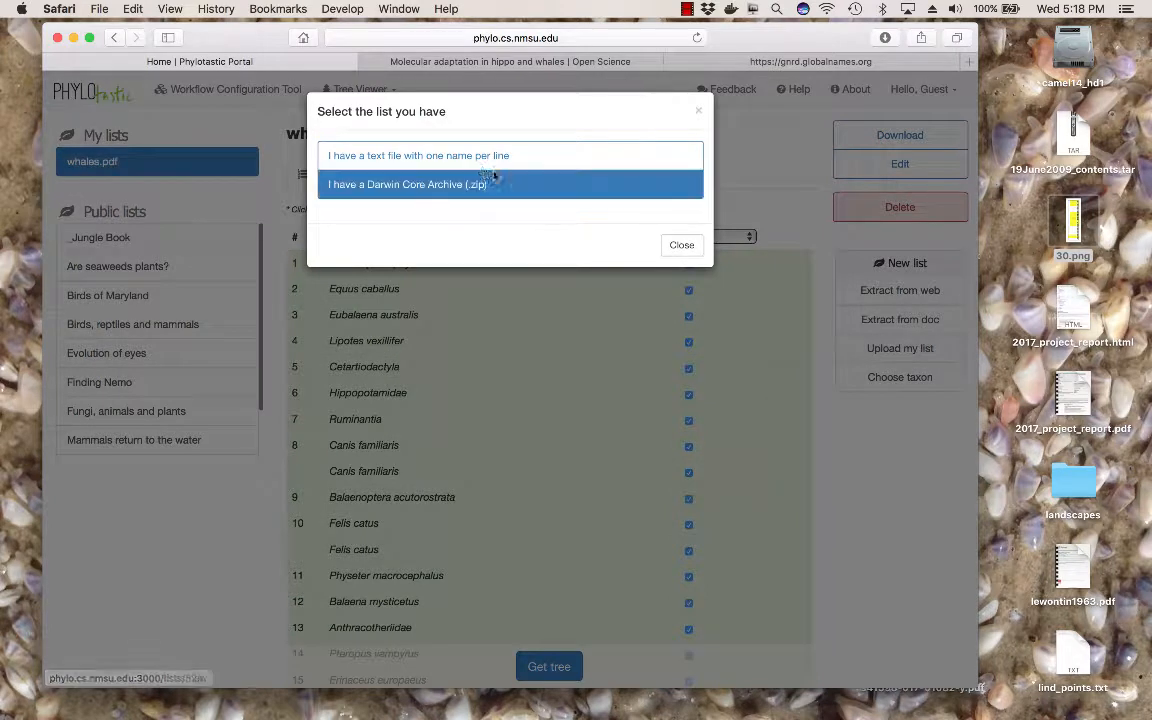
{"action": "left_click", "coordinate": [434, 164]}
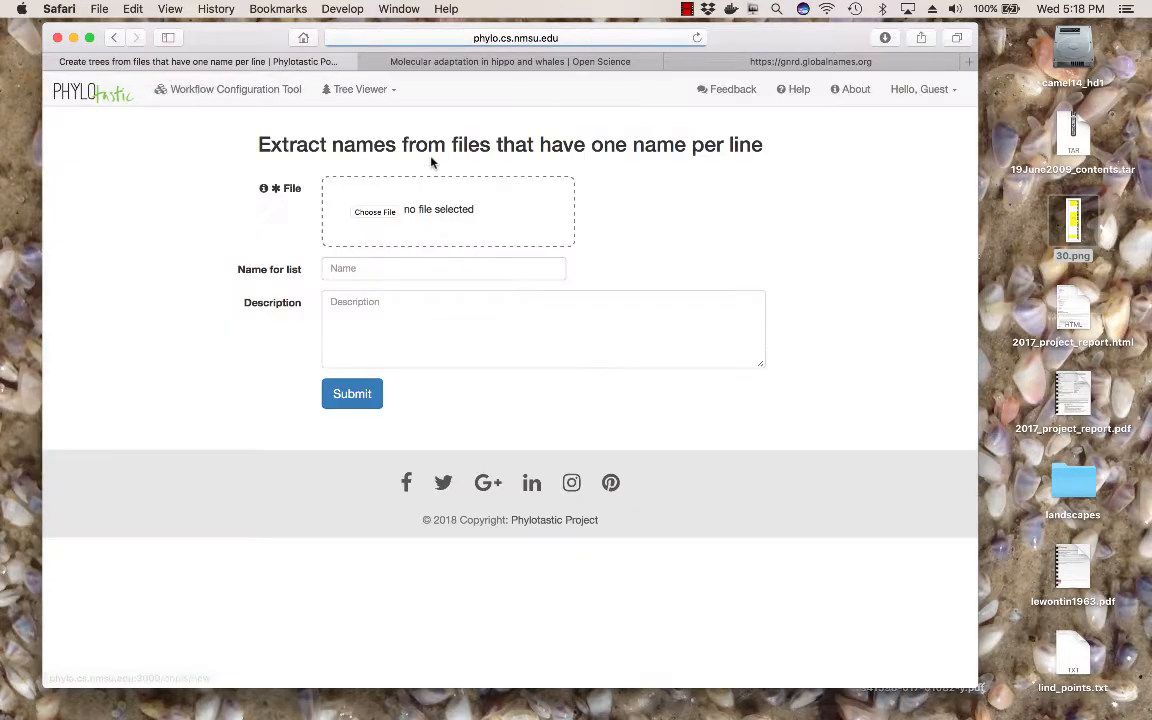
{"action": "left_click", "coordinate": [375, 212]}
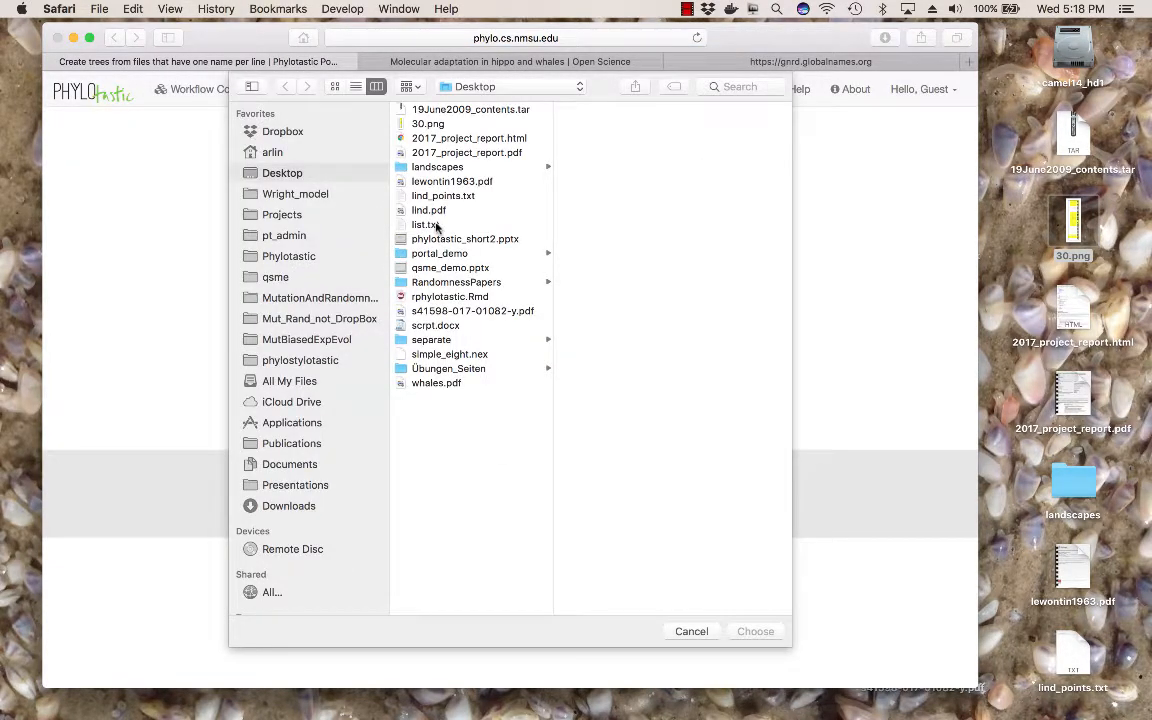
{"action": "left_click", "coordinate": [434, 225]}
{"action": "left_click", "coordinate": [755, 631]}
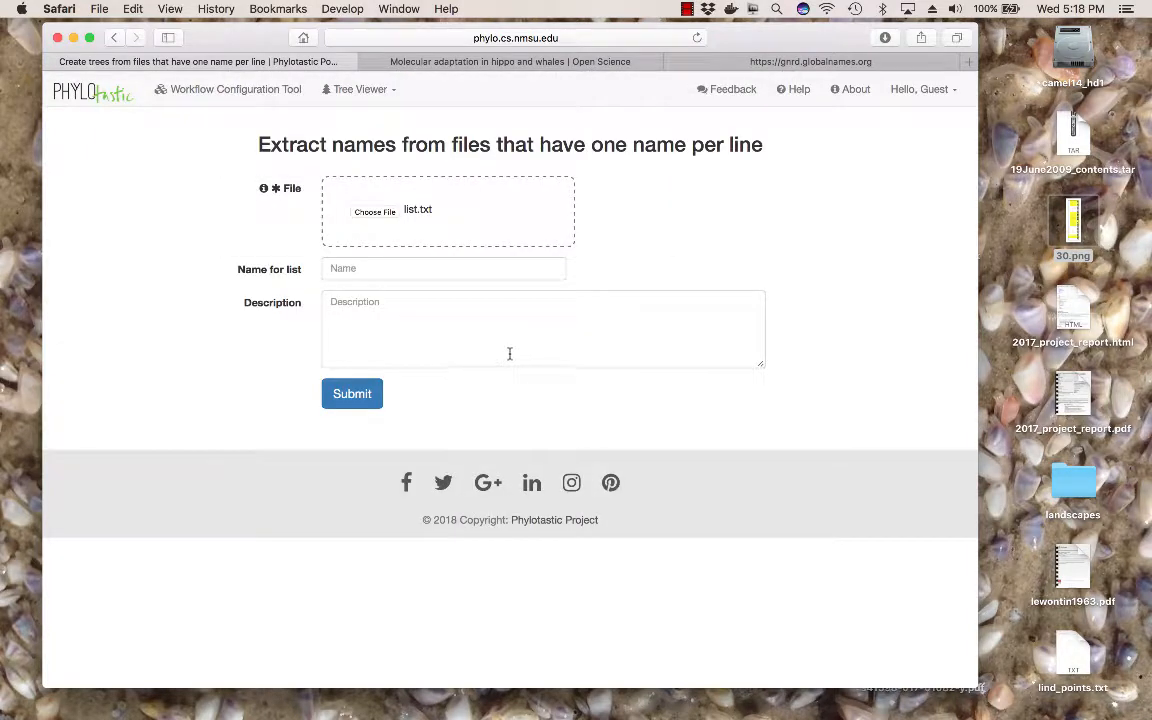
{"action": "left_click", "coordinate": [390, 273]}
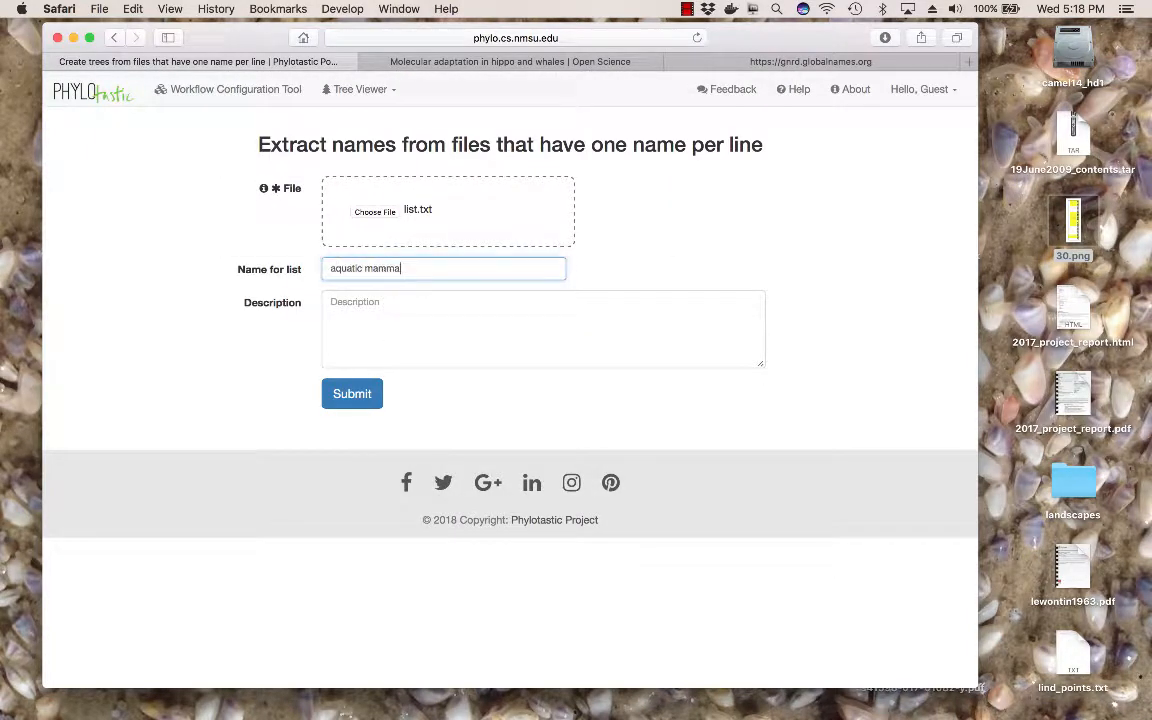
{"action": "left_click", "coordinate": [354, 399]}
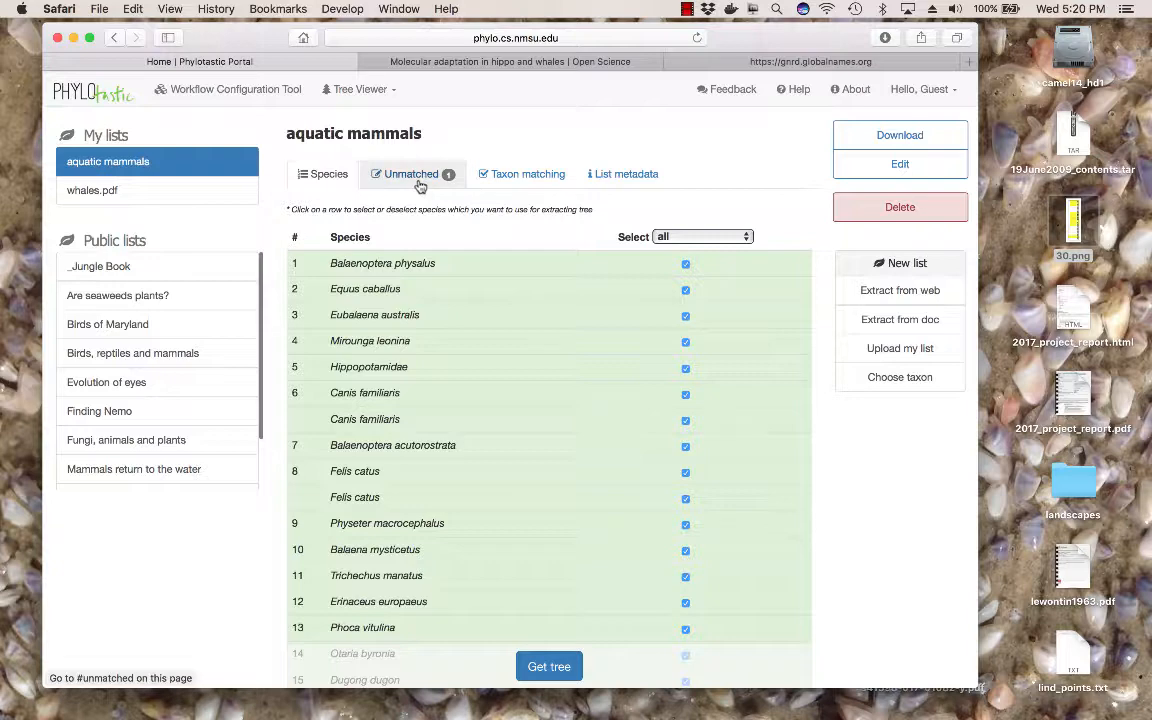
Resolve the unmatched name Elephas minimus as Elephas maximus and return to the end of the aquatic mammals species list
{"action": "left_click", "coordinate": [420, 183]}
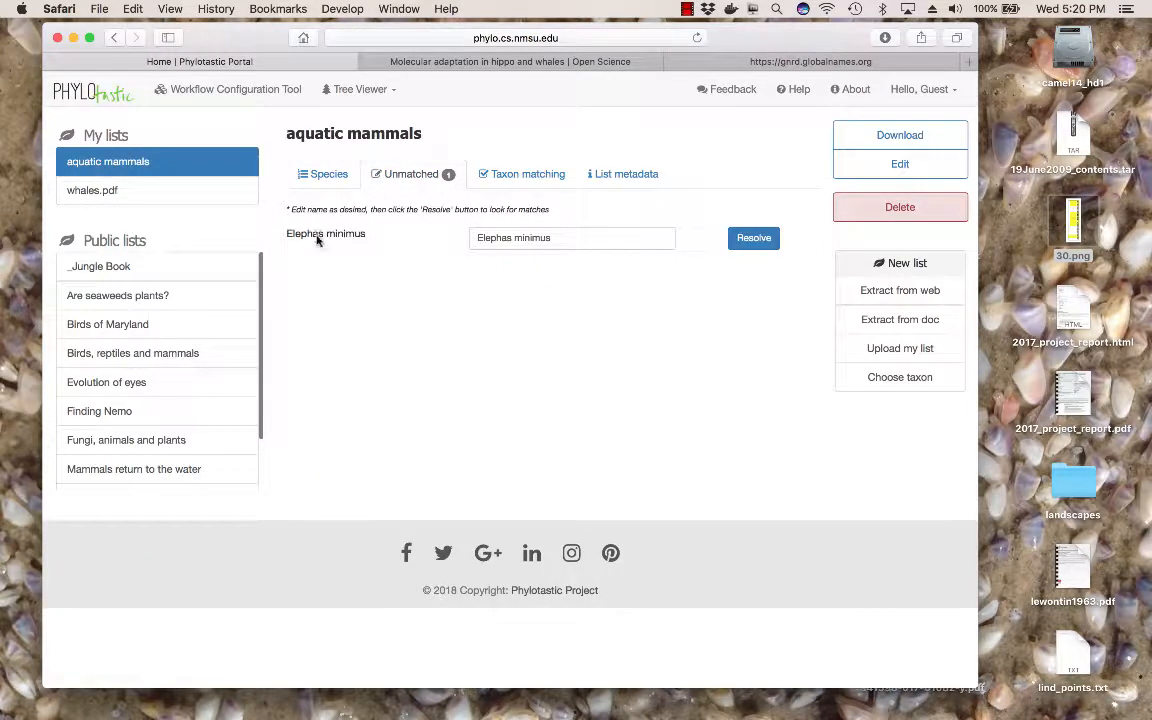
{"action": "left_click_drag", "start_coordinate": [534, 239], "coordinate": [520, 238]}
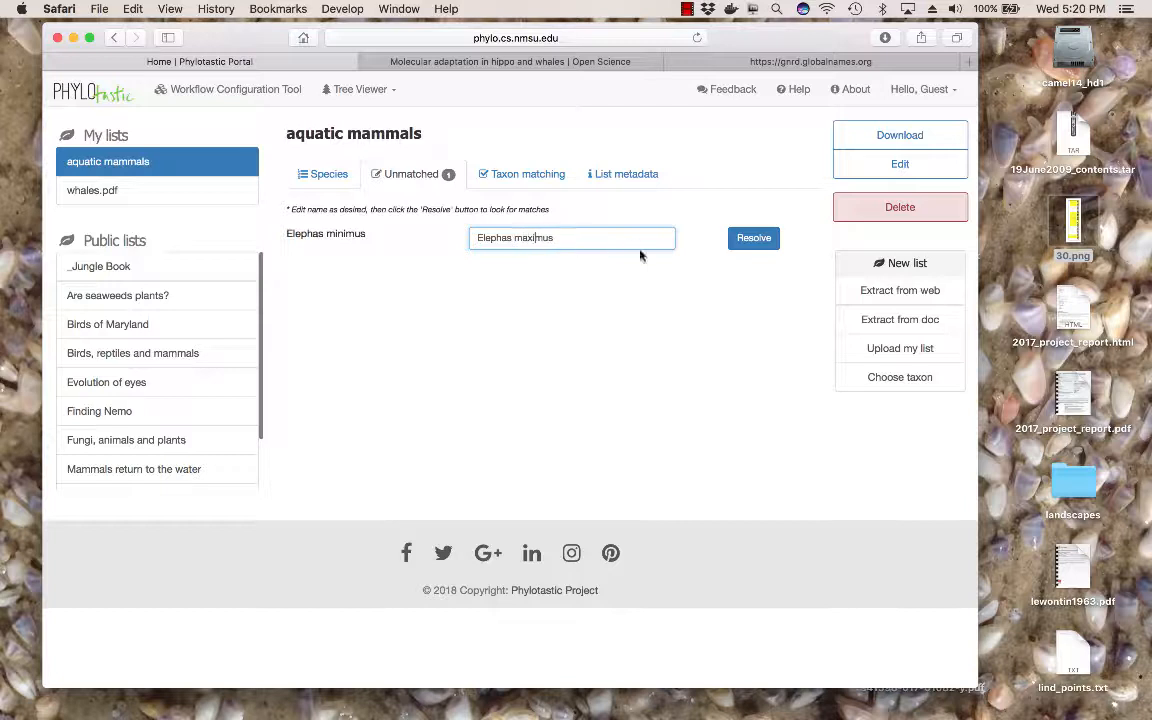
{"action": "left_click", "coordinate": [758, 240]}
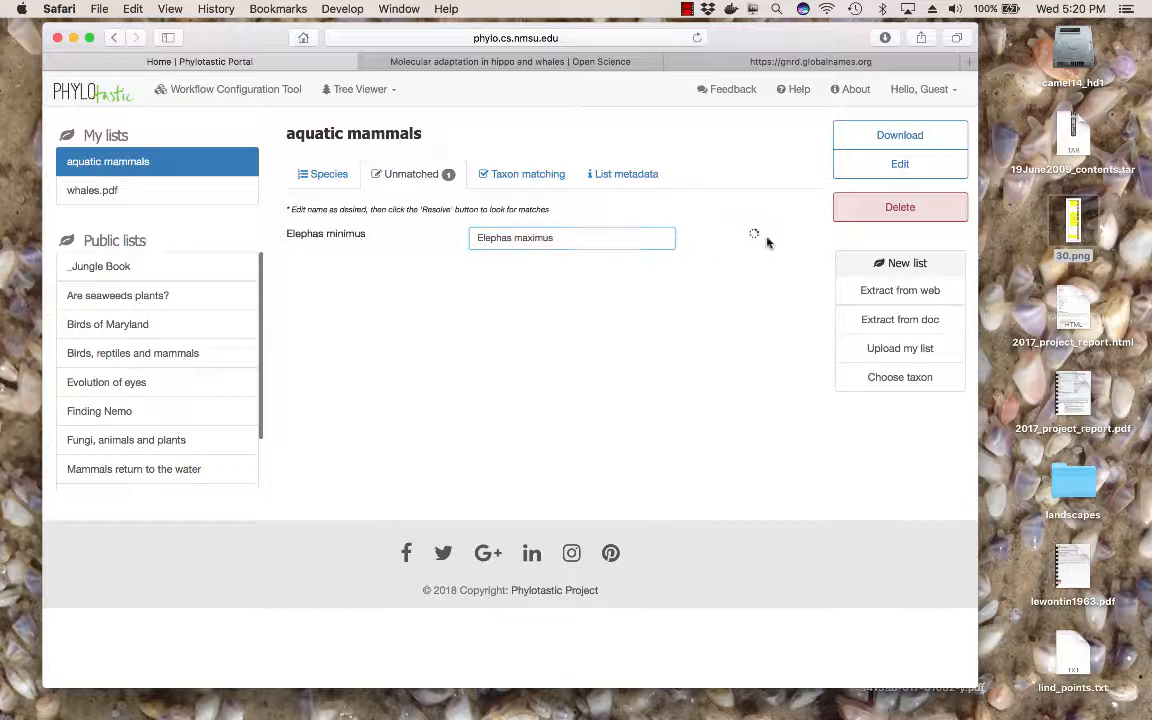
{"action": "left_click", "coordinate": [334, 175]}
{"action": "scroll", "coordinate": [395, 255], "scroll_direction": "down", "scroll_amount": 2}
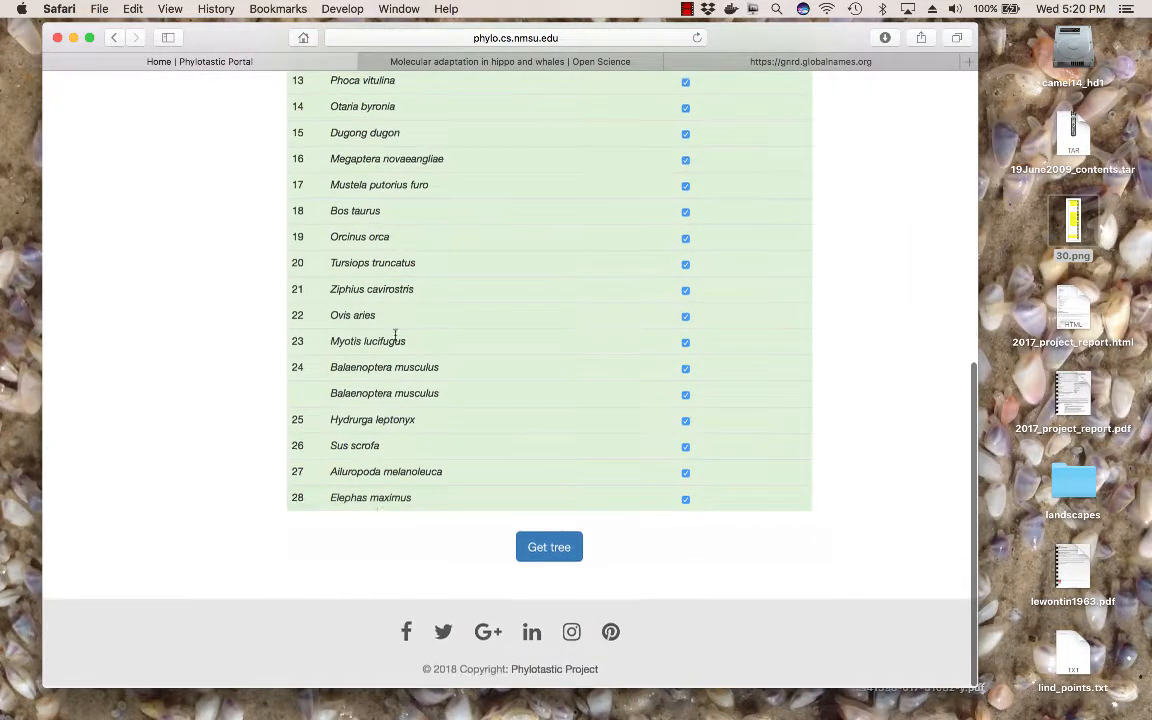
Generate a tree named aquatic mammals from all selected species and load all of its images
{"action": "left_click", "coordinate": [546, 552]}
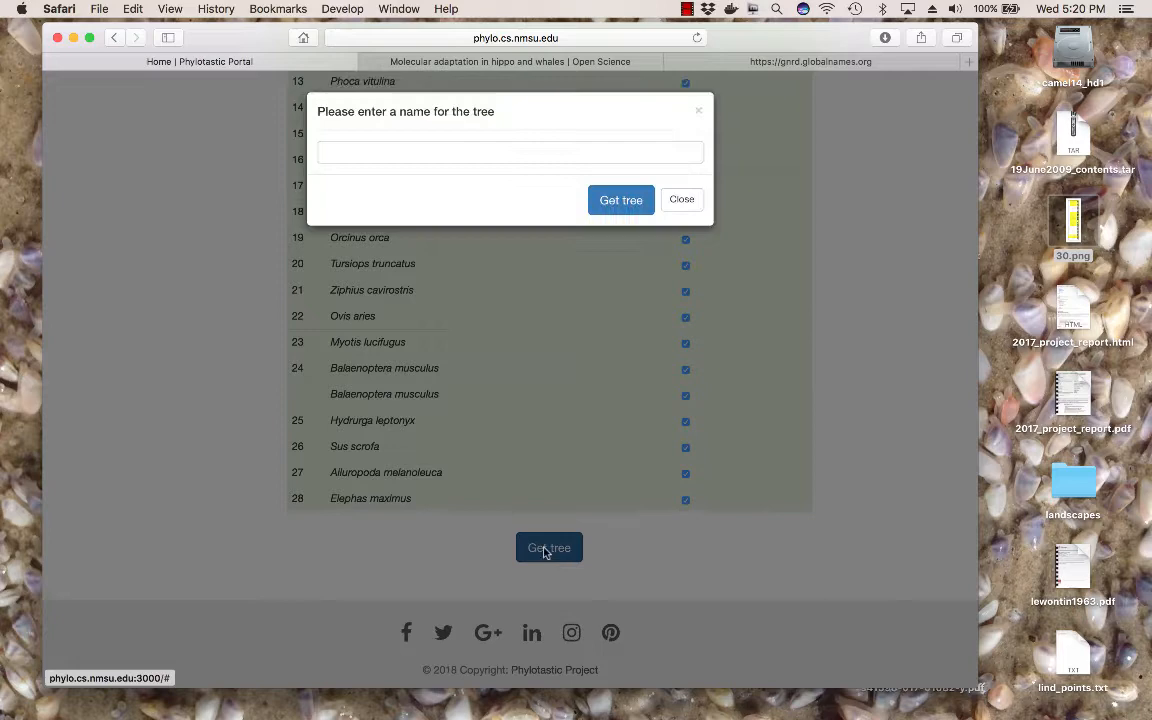
{"action": "left_click", "coordinate": [494, 156]}
{"action": "type", "text": "acu"}
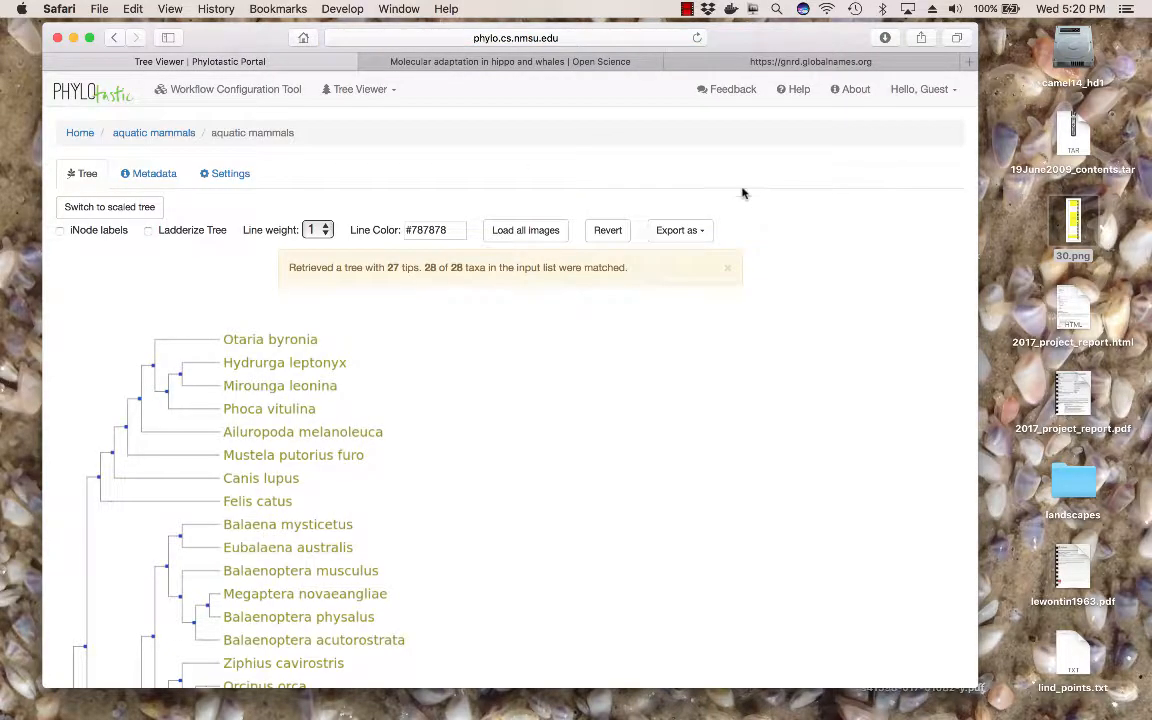
{"action": "left_click", "coordinate": [728, 271]}
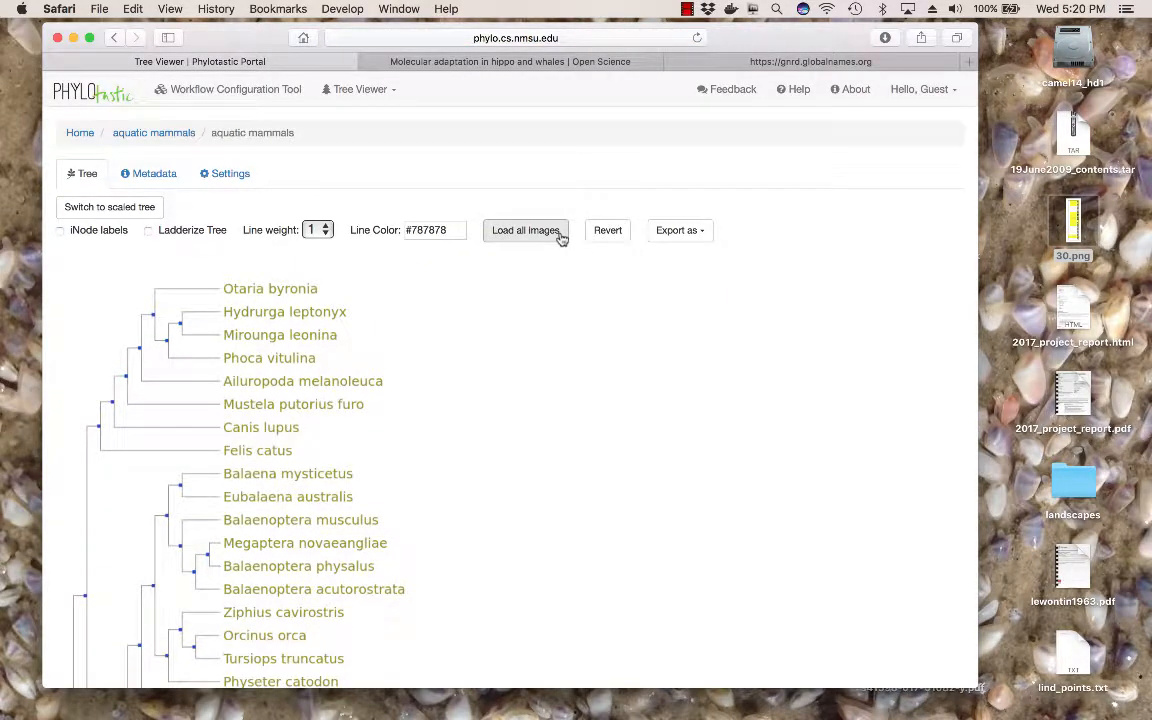
{"action": "left_click", "coordinate": [525, 230]}
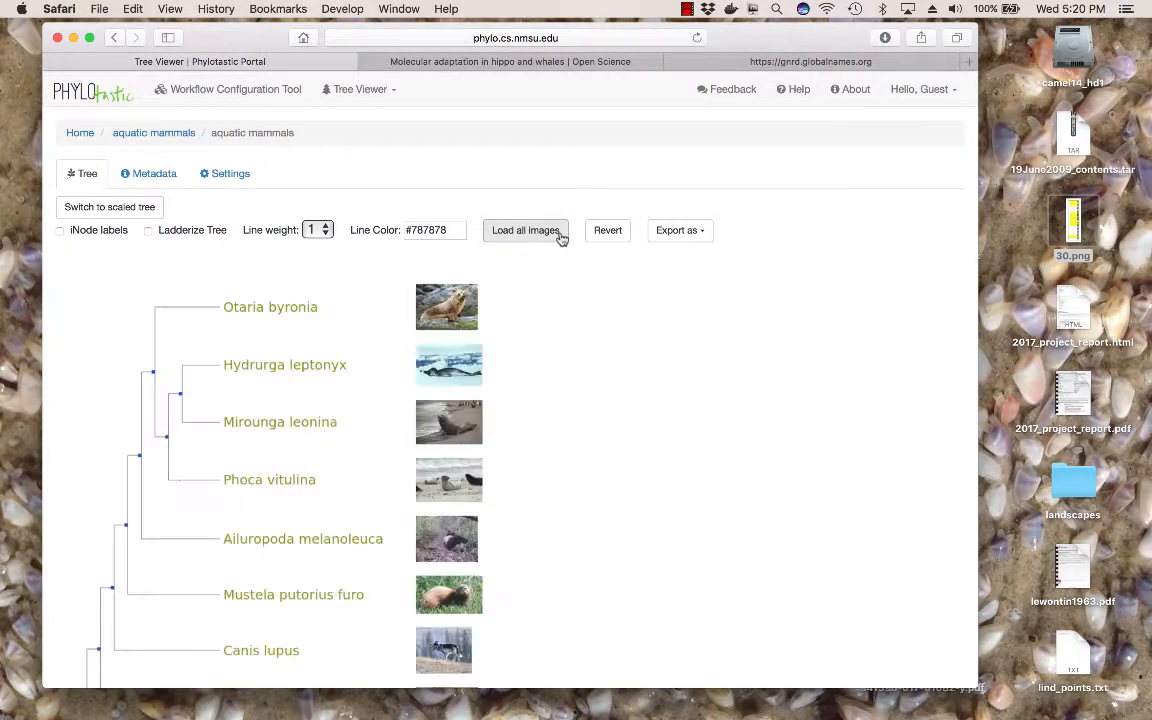
Add a highlight box to the seal subtree spanning Otaria byronia to Phoca vitulina
{"action": "scroll", "coordinate": [203, 366], "scroll_direction": "down", "scroll_amount": 2}
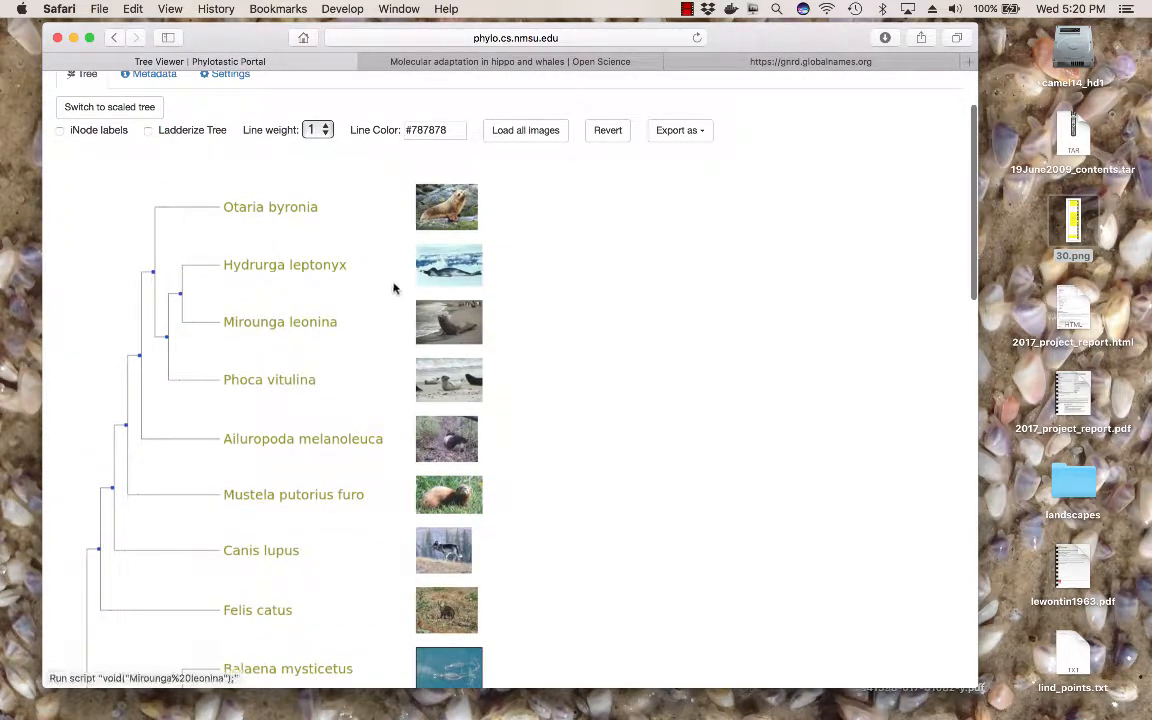
{"action": "left_click", "coordinate": [153, 277]}
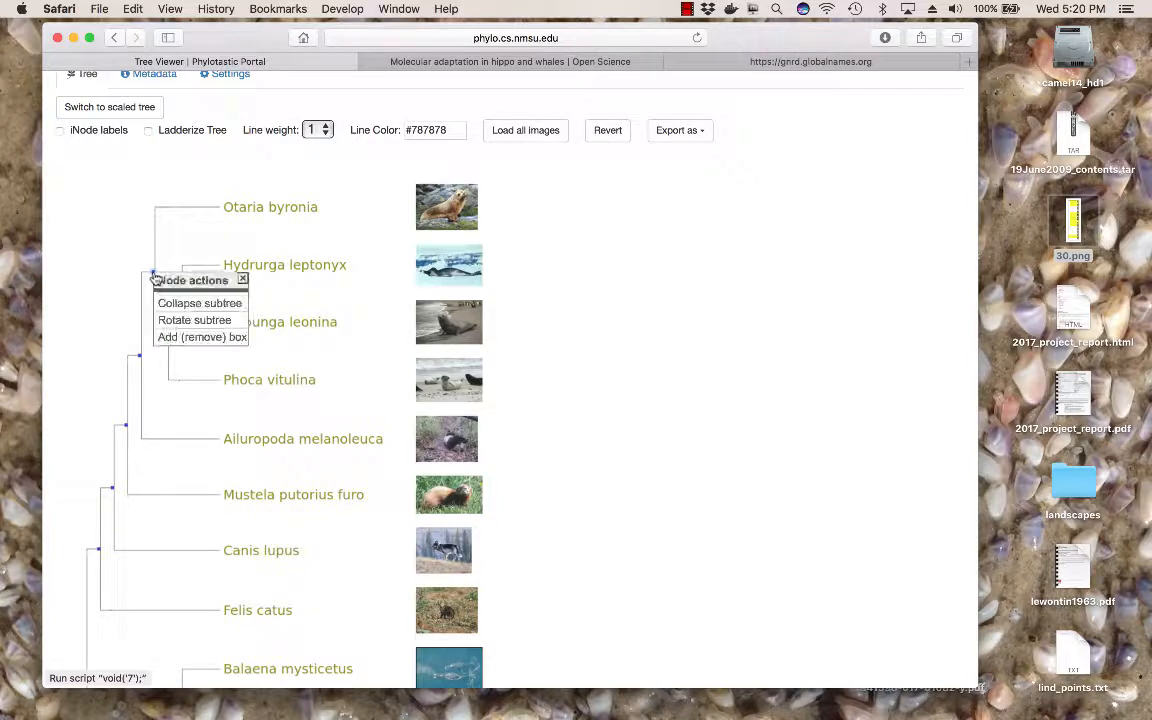
{"action": "left_click", "coordinate": [195, 338]}
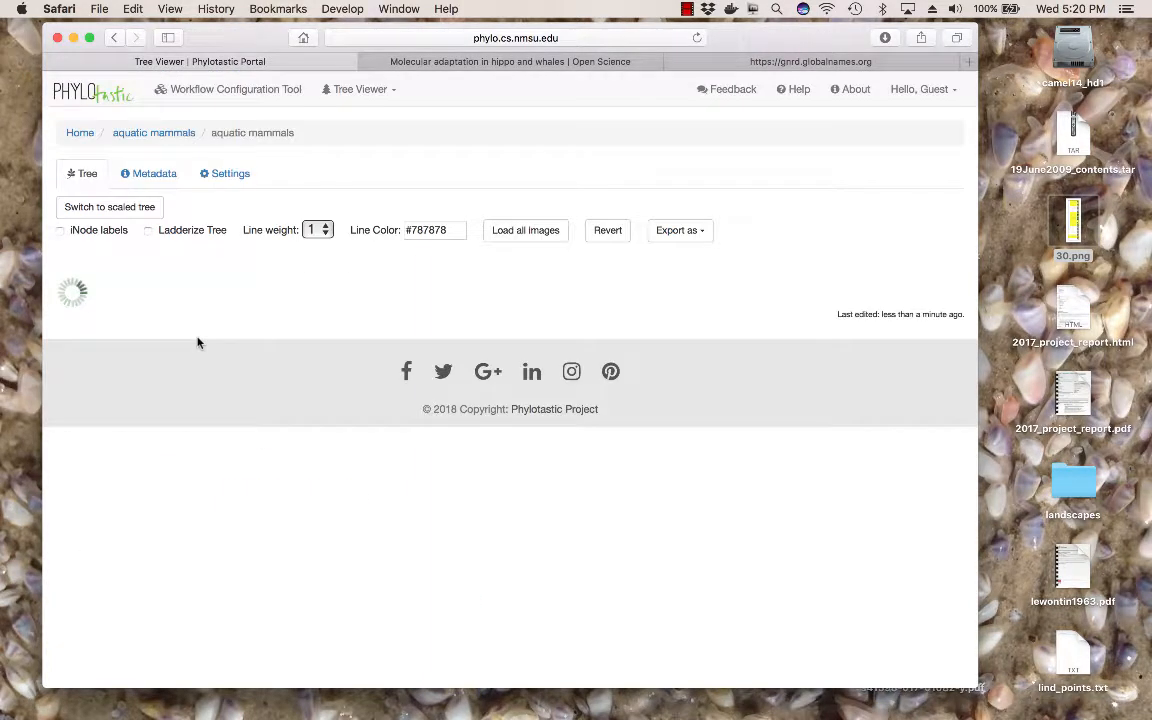
Add a highlight box to the Cetacea subtree at the node grouping all the whales and dolphins
{"action": "scroll", "coordinate": [199, 342], "scroll_direction": "down", "scroll_amount": 15}
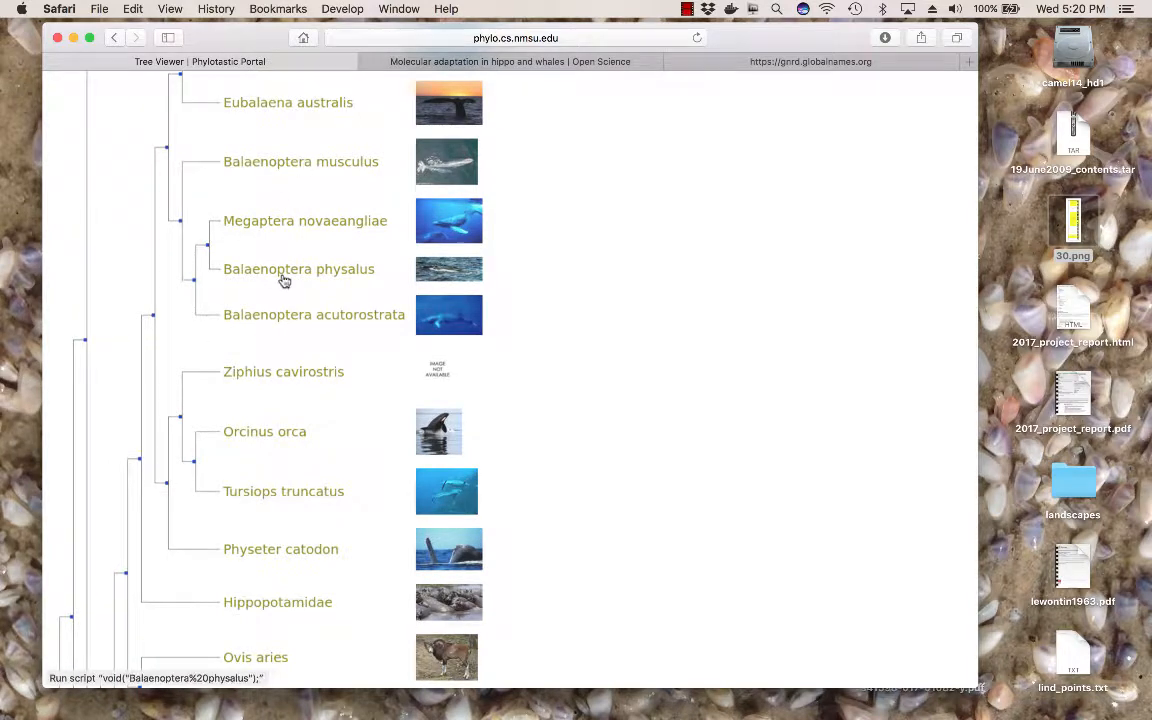
{"action": "scroll", "coordinate": [245, 294], "scroll_direction": "down", "scroll_amount": 3}
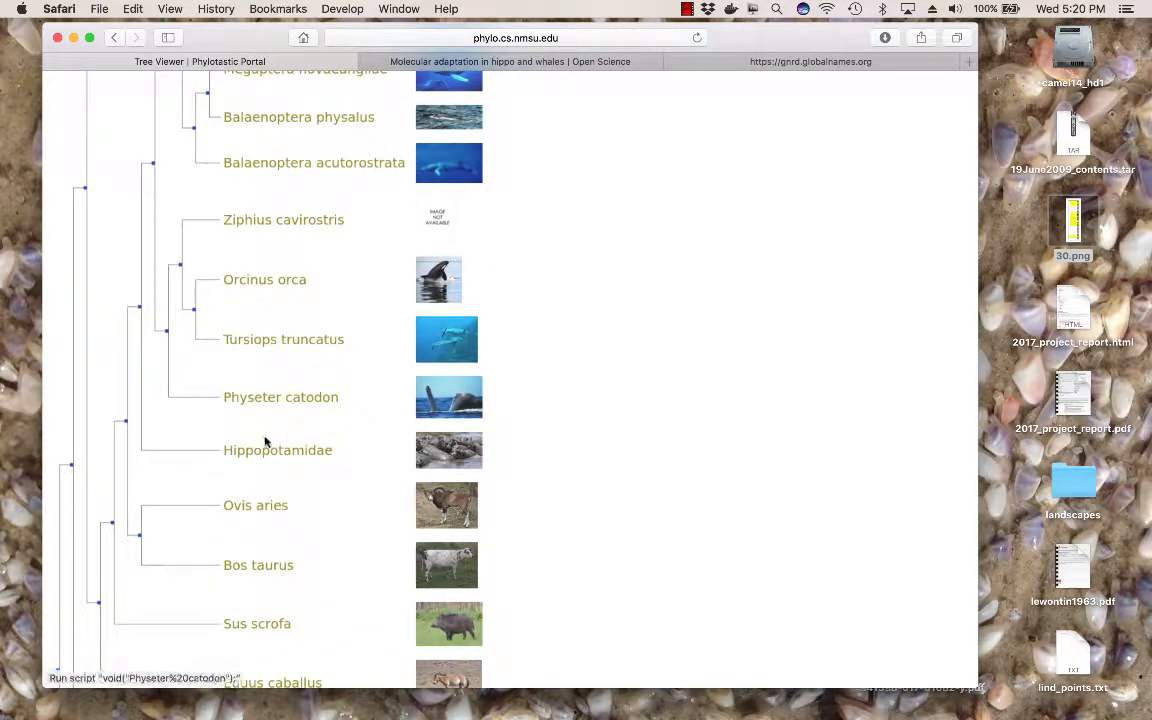
{"action": "left_click", "coordinate": [154, 167]}
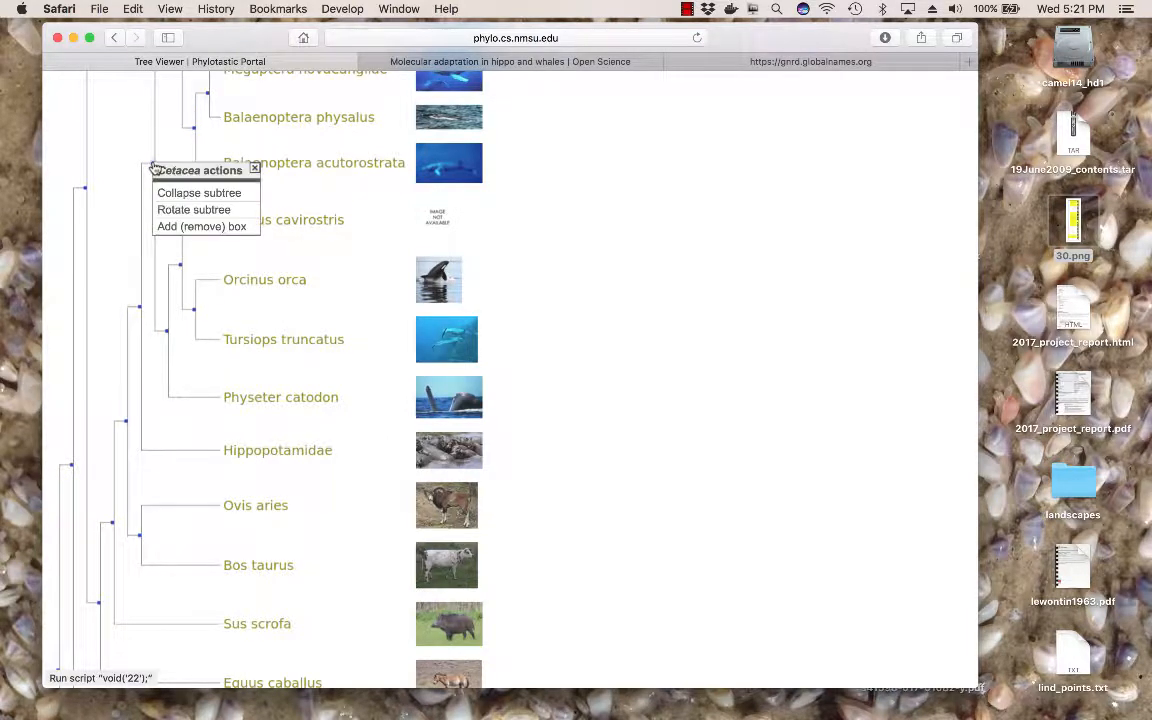
{"action": "left_click", "coordinate": [204, 227]}
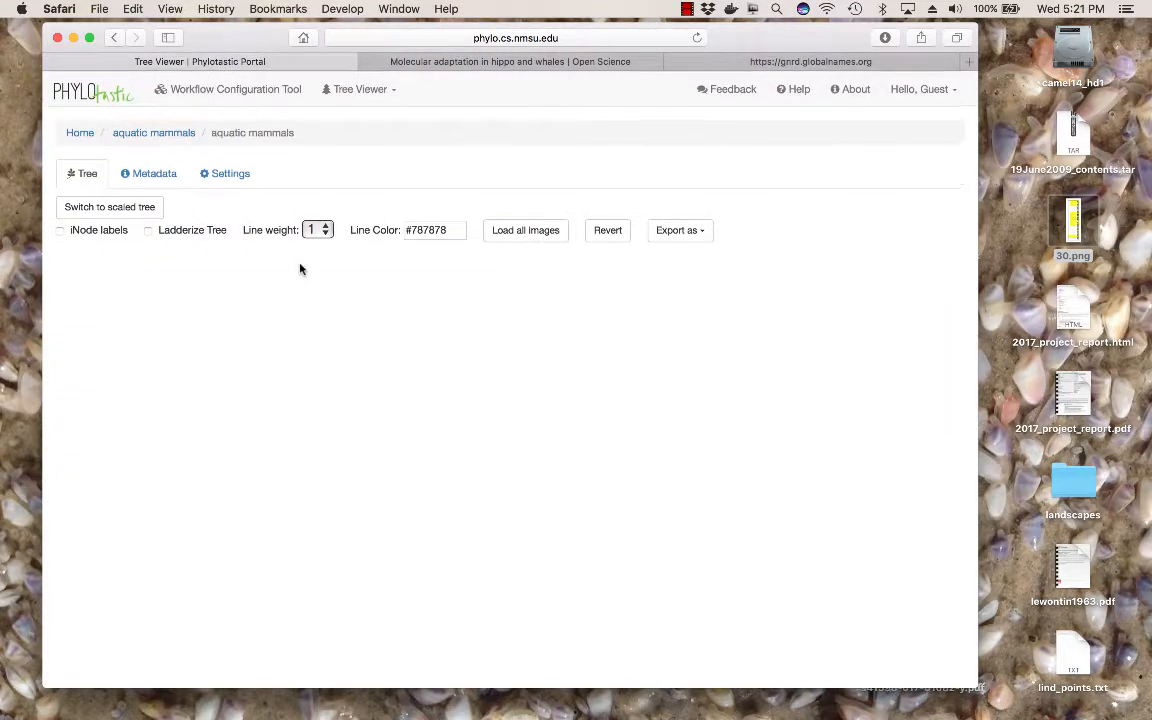
Add a highlight box to the subtree joining Dugong dugon and Trichechus manatus
{"action": "scroll", "coordinate": [300, 268], "scroll_direction": "down", "scroll_amount": 20}
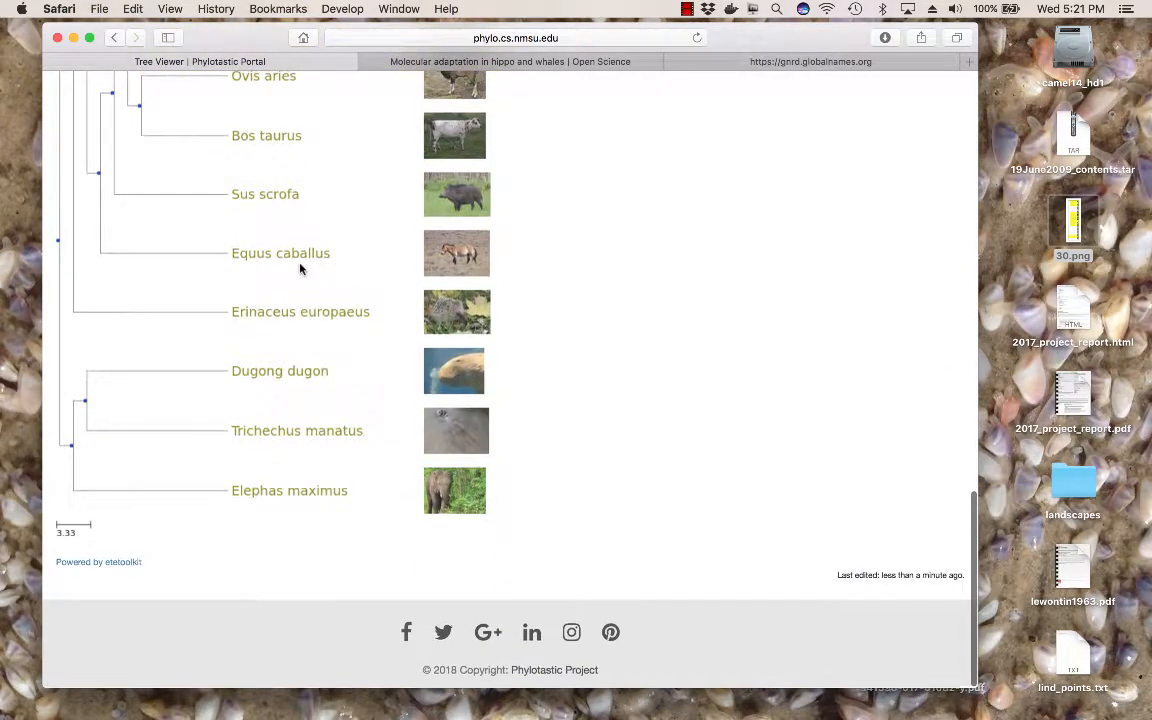
{"action": "left_click", "coordinate": [85, 403]}
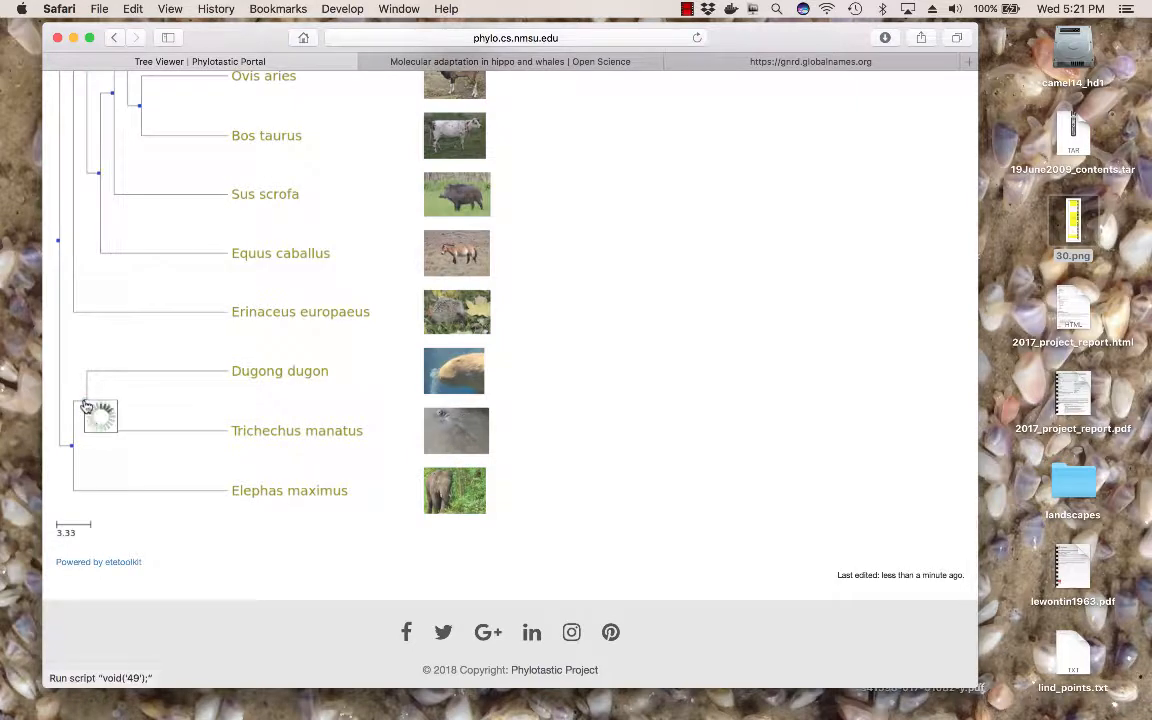
{"action": "left_click", "coordinate": [134, 465]}
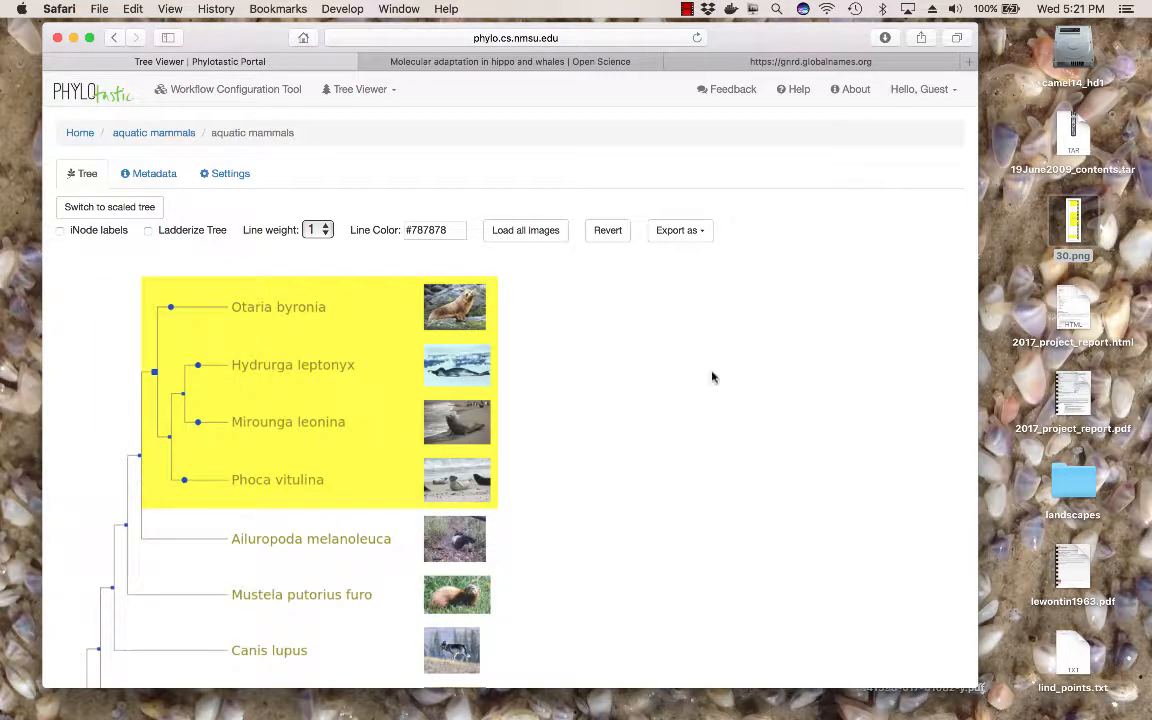
Open the text export of the aquatic mammals tree, select its whole tree string and close the export
{"action": "left_click", "coordinate": [698, 228]}
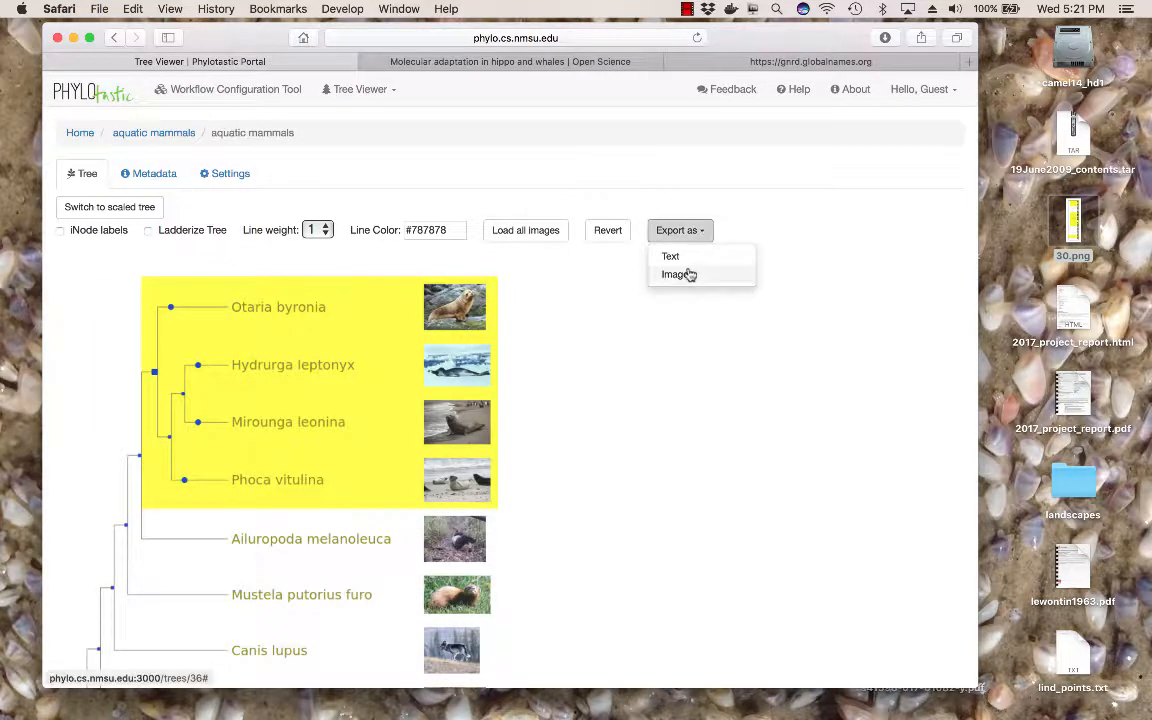
{"action": "left_click", "coordinate": [688, 273]}
{"action": "left_click_drag", "start_coordinate": [622, 247], "coordinate": [314, 143]}
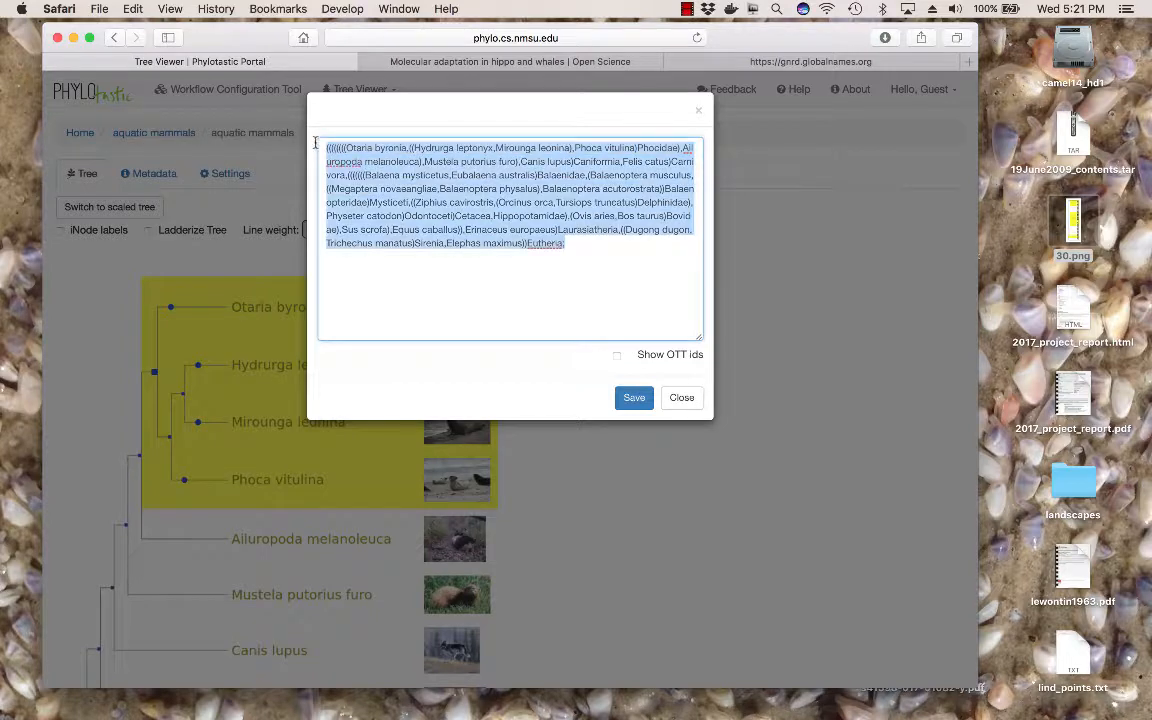
{"action": "left_click", "coordinate": [680, 400]}
Export the tree as a png image, save 36.png to the Desktop, and close the image and the export dialog
{"action": "left_click", "coordinate": [703, 230]}
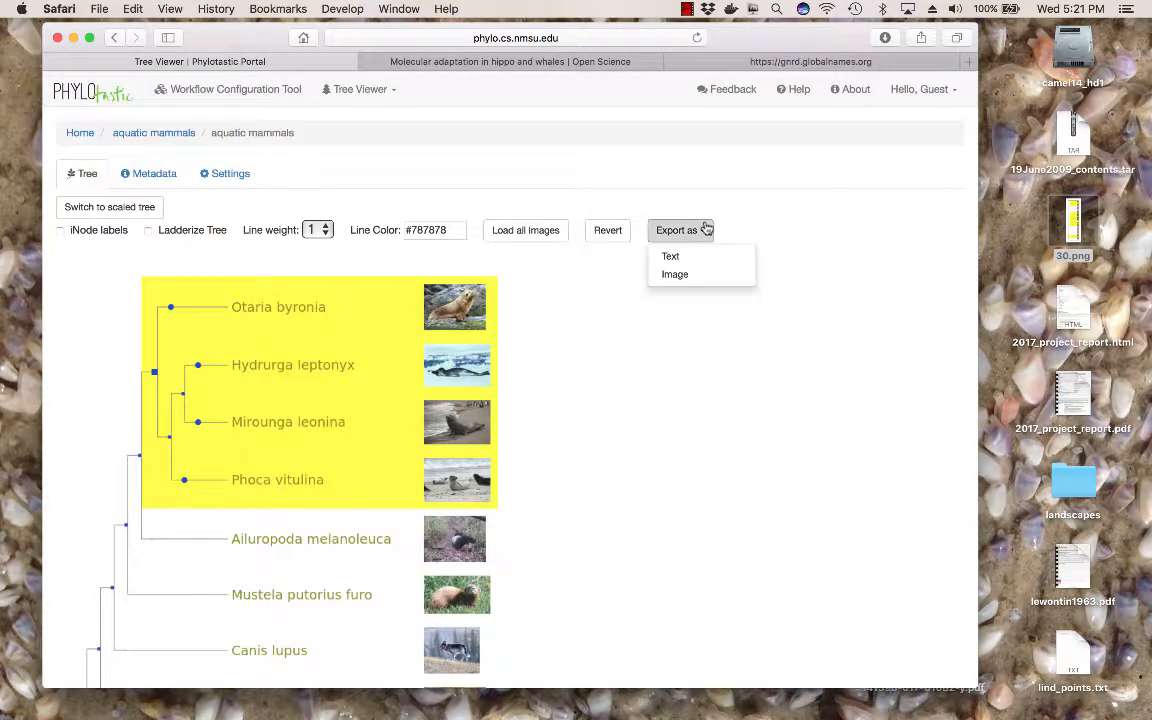
{"action": "left_click", "coordinate": [692, 276]}
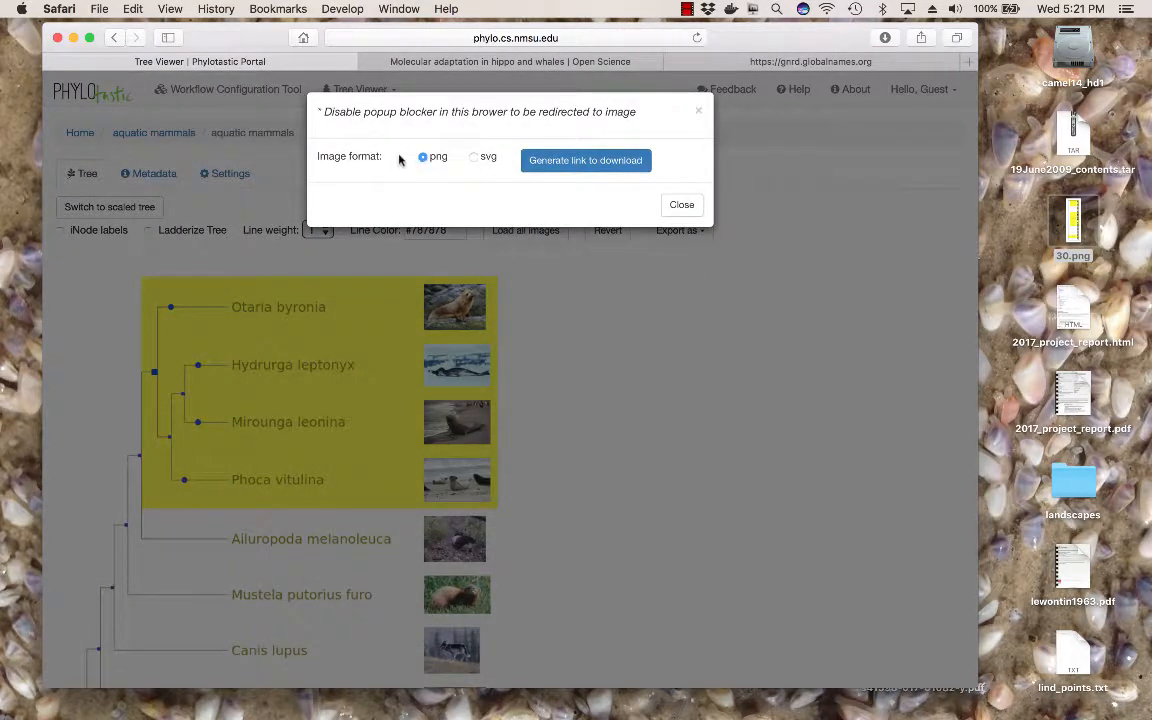
{"action": "left_click", "coordinate": [616, 171]}
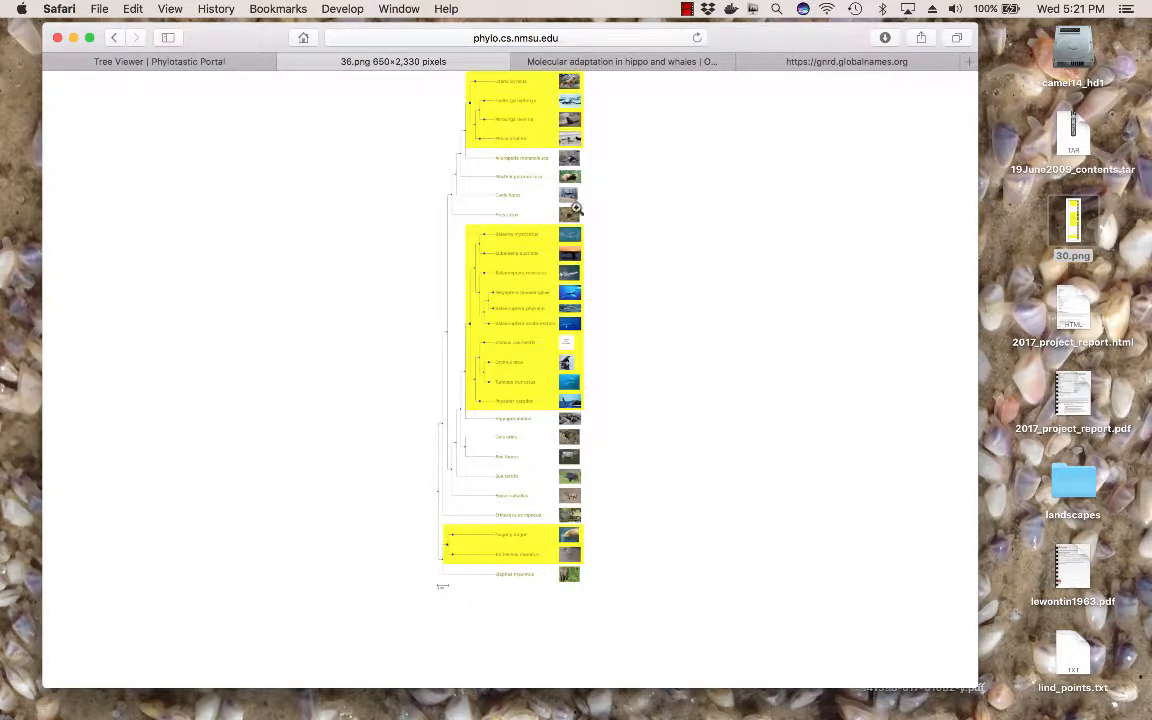
{"action": "left_click_drag", "start_coordinate": [535, 200], "coordinate": [1048, 223]}
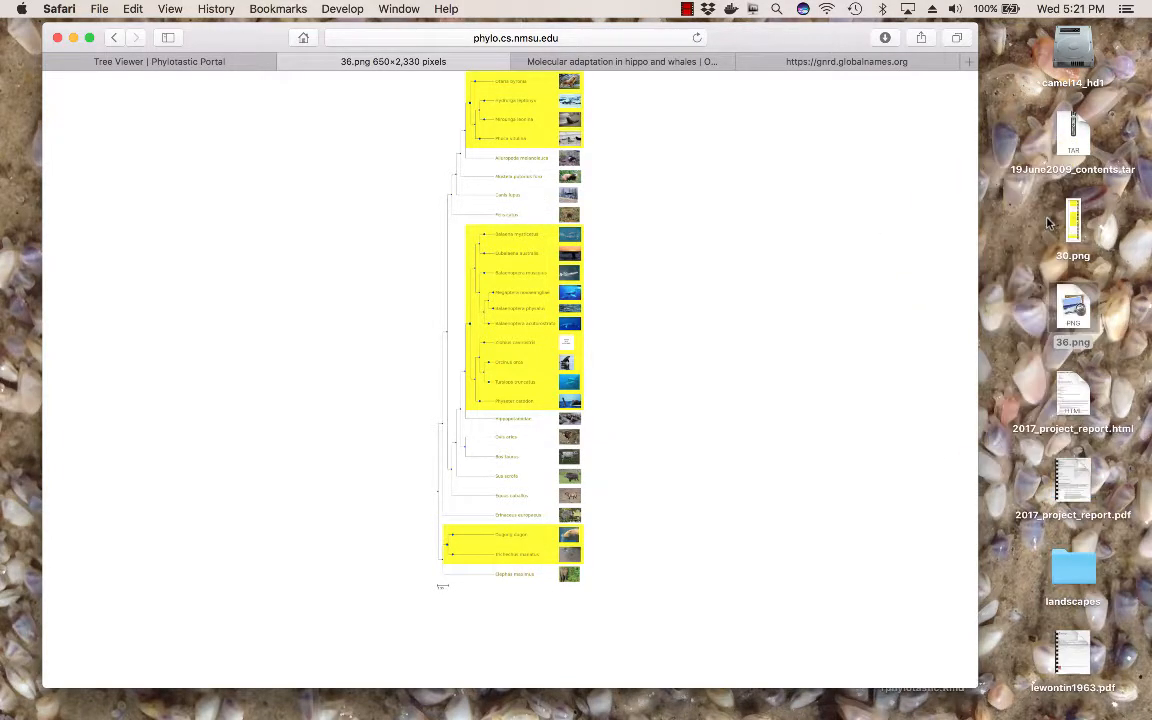
{"action": "left_click", "coordinate": [287, 62]}
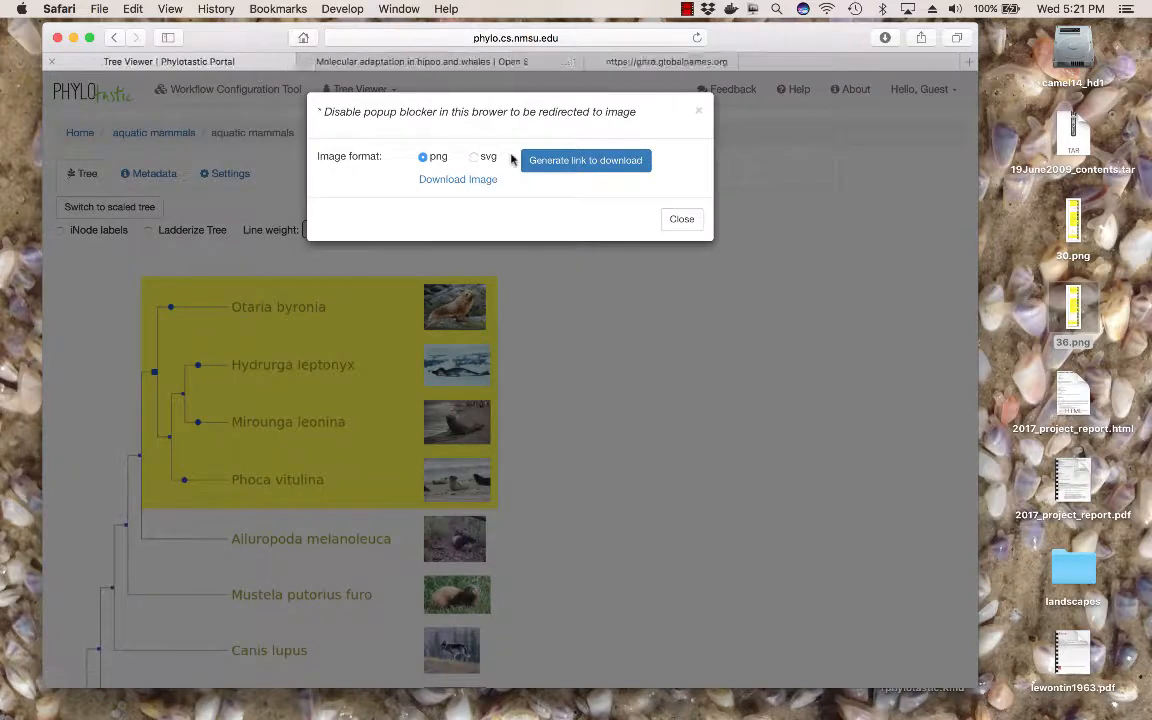
{"action": "left_click", "coordinate": [664, 224]}
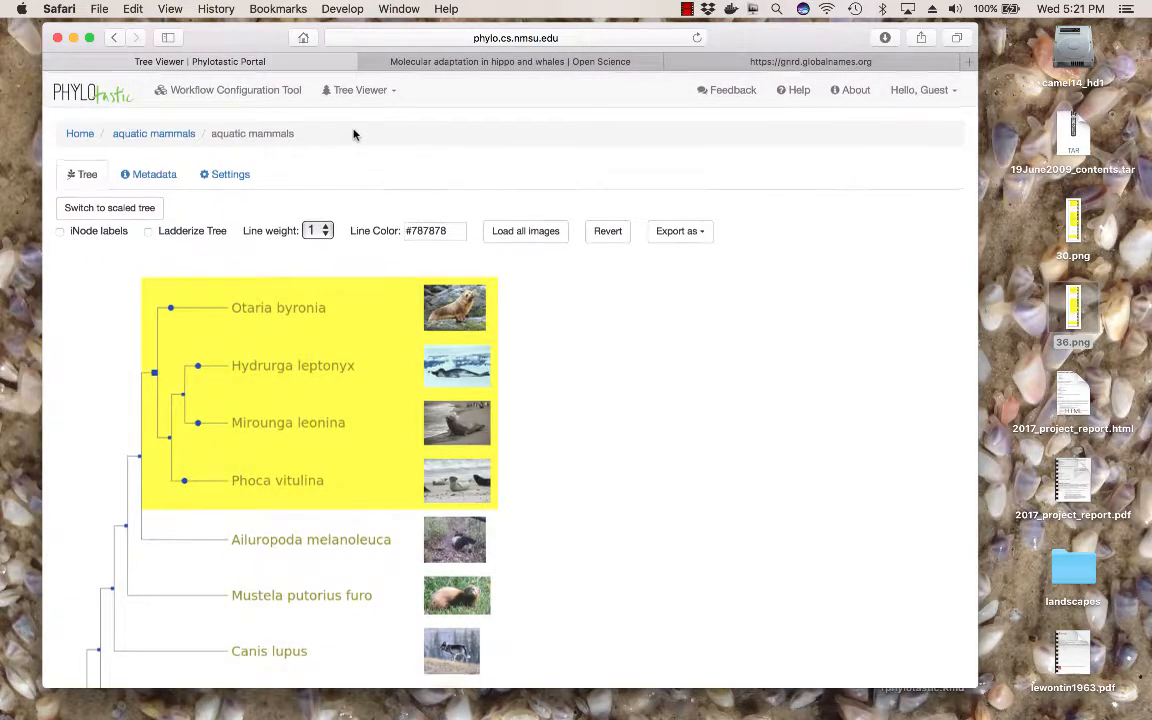
Create a new list from the taxon Rodentia, subset by known genomes and named rodent genomes
{"action": "left_click", "coordinate": [85, 98]}
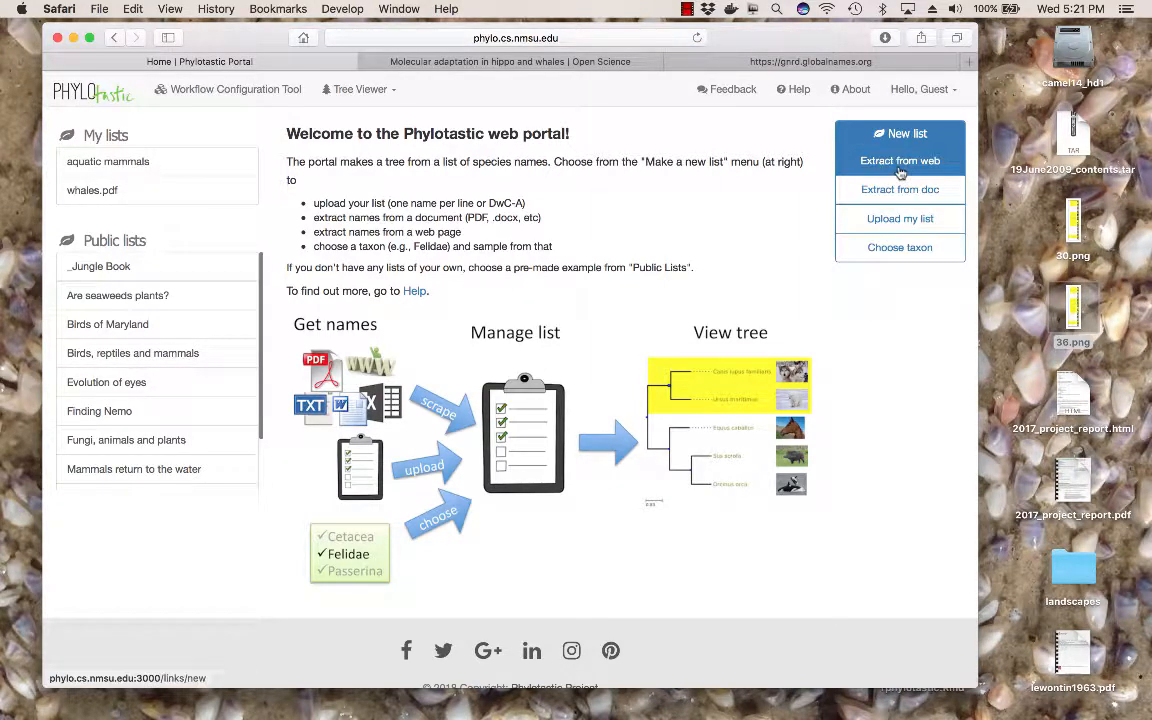
{"action": "left_click", "coordinate": [903, 253]}
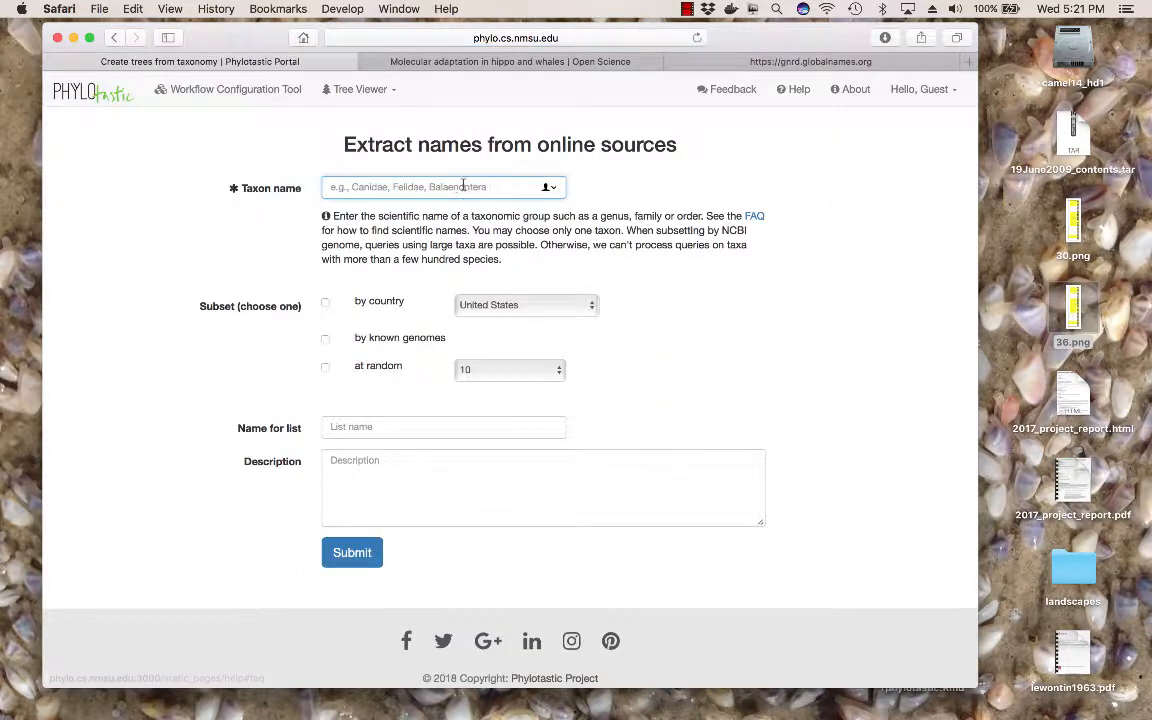
{"action": "type", "text": "Rodentia"}
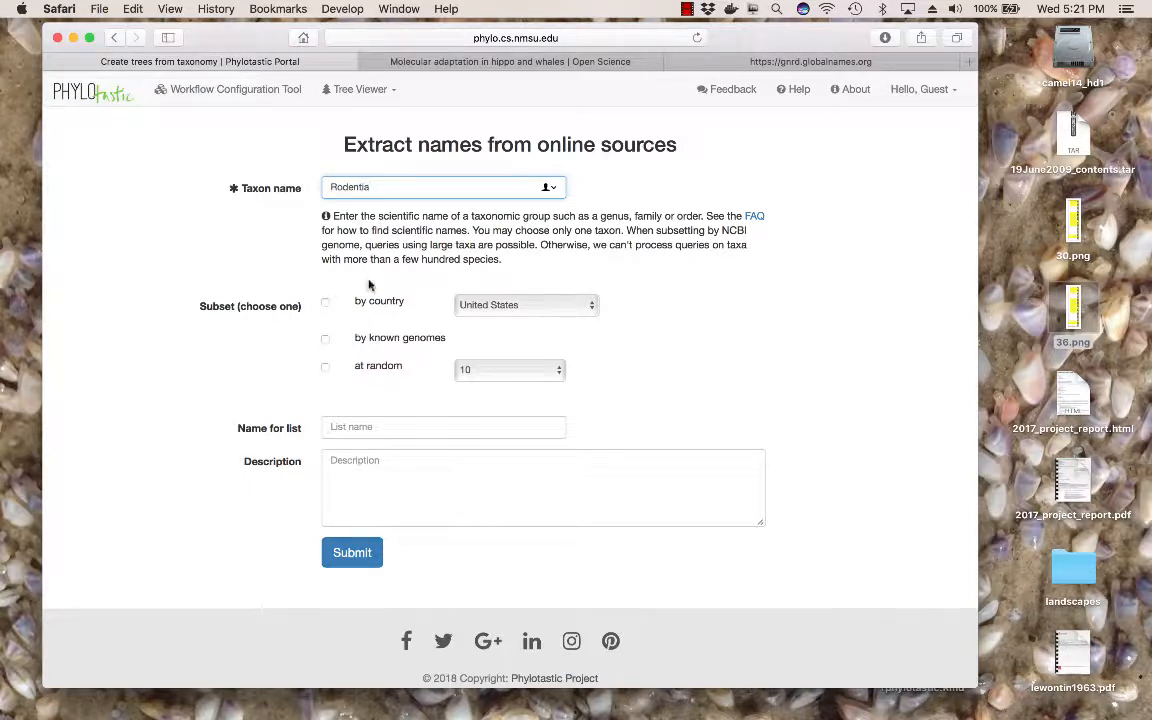
{"action": "left_click", "coordinate": [325, 340]}
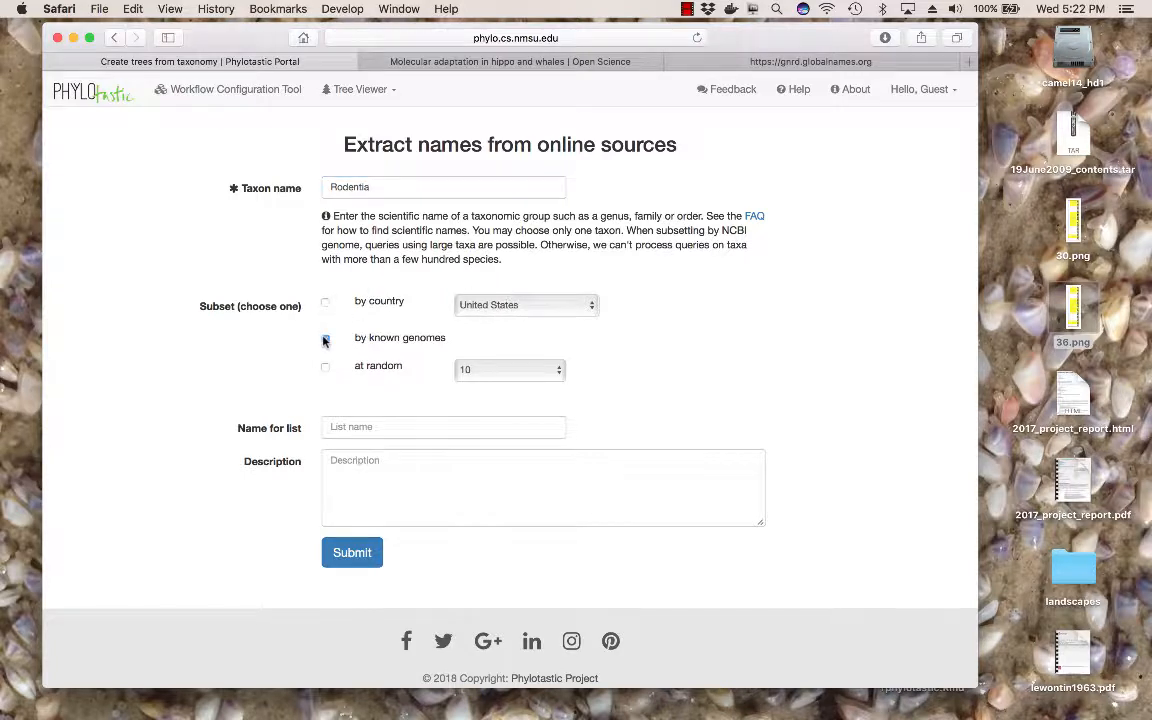
{"action": "left_click", "coordinate": [390, 426]}
{"action": "type", "text": "rodent geno"}
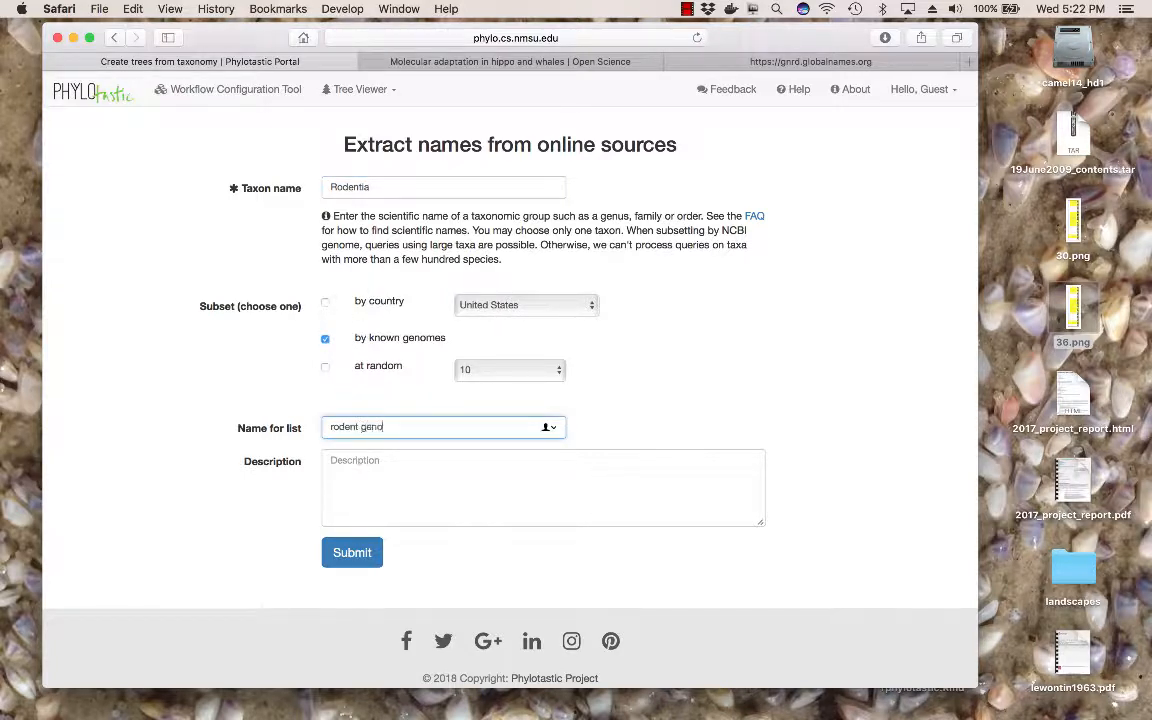
{"action": "type", "text": "mes"}
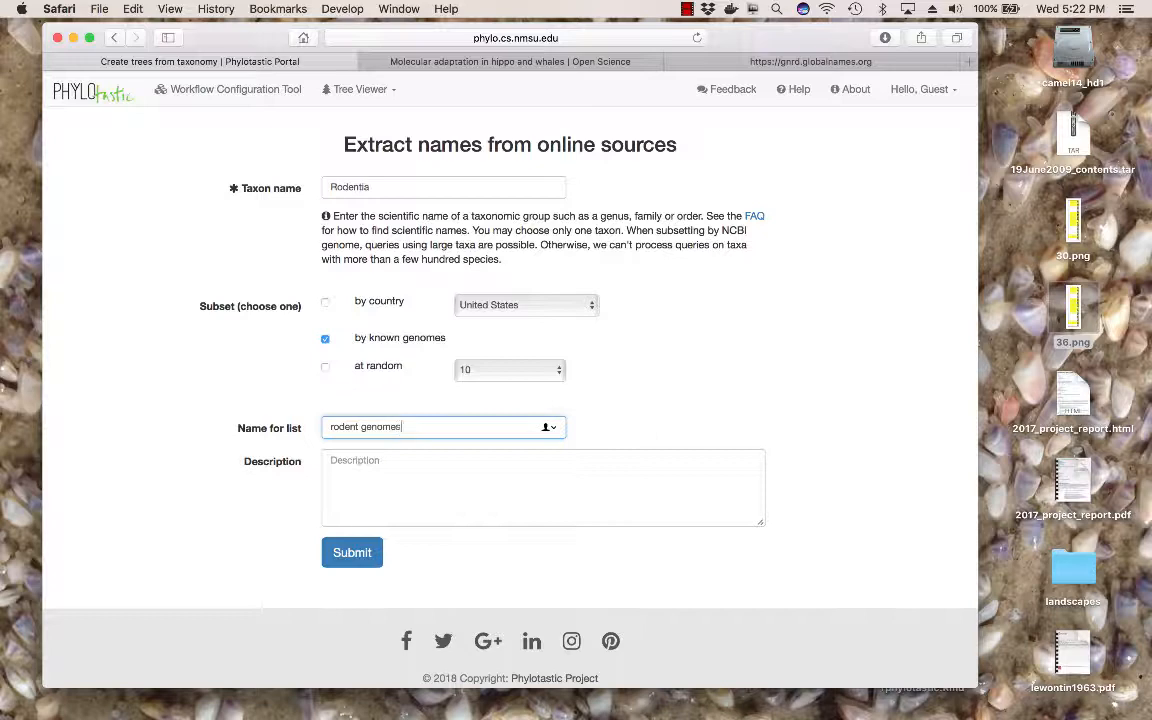
{"action": "left_click", "coordinate": [364, 557]}
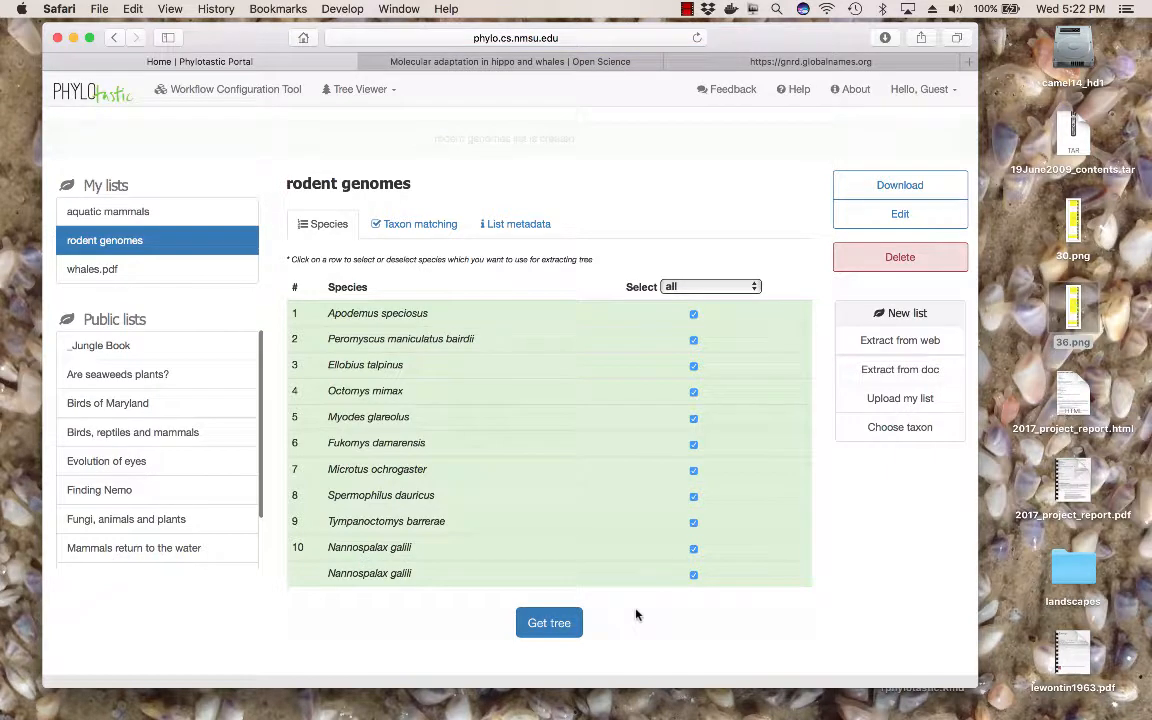
Look over the rodent genomes species list and the names of the saved trees available for viewing
{"action": "scroll", "coordinate": [560, 622], "scroll_direction": "down", "scroll_amount": 2}
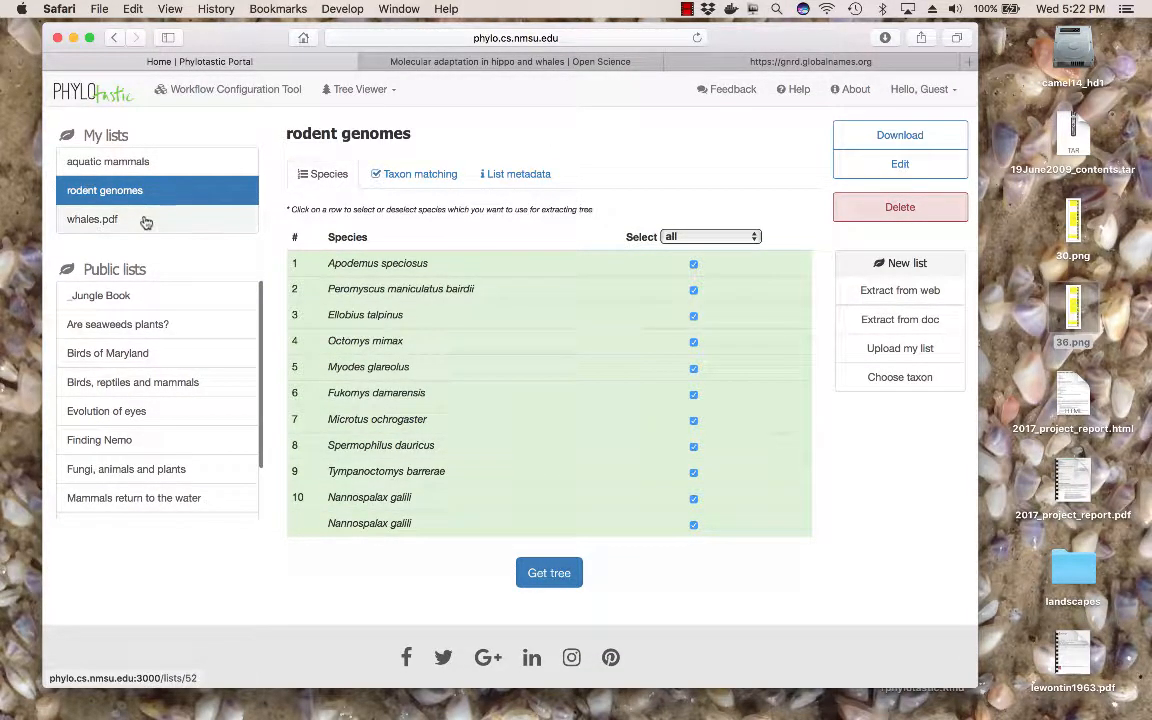
{"action": "left_click", "coordinate": [372, 93]}
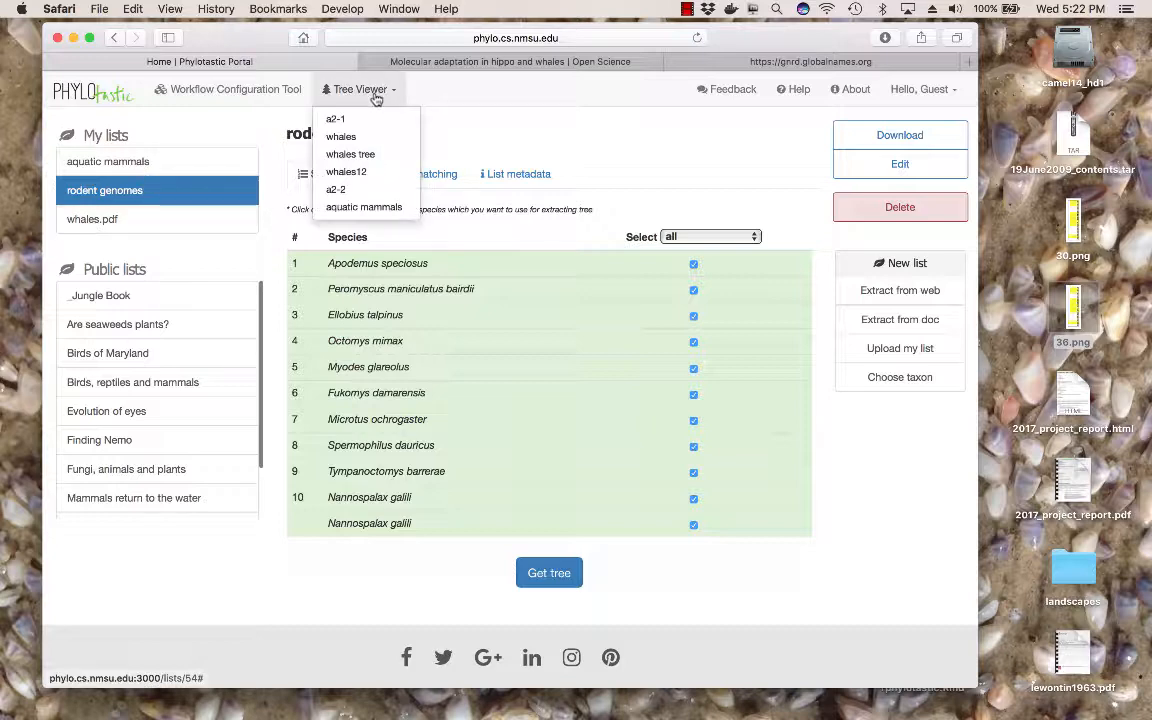
{"action": "left_click", "coordinate": [236, 129]}
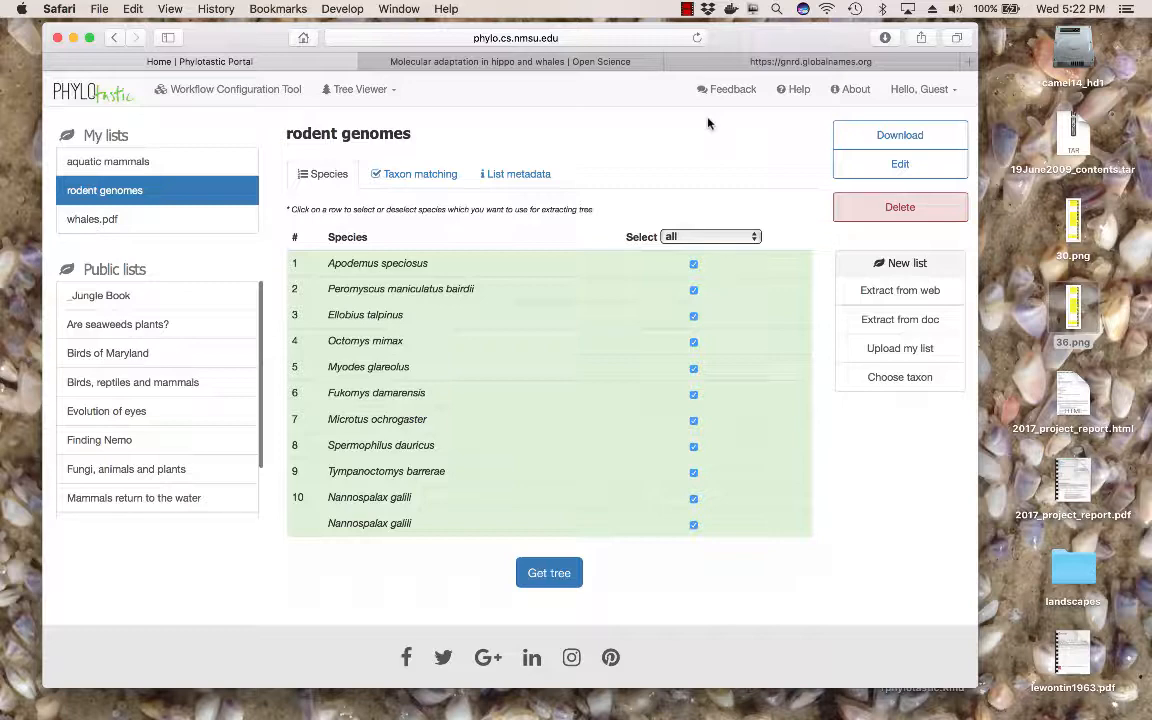
Open the portal's feedback page
{"action": "left_click", "coordinate": [733, 90]}
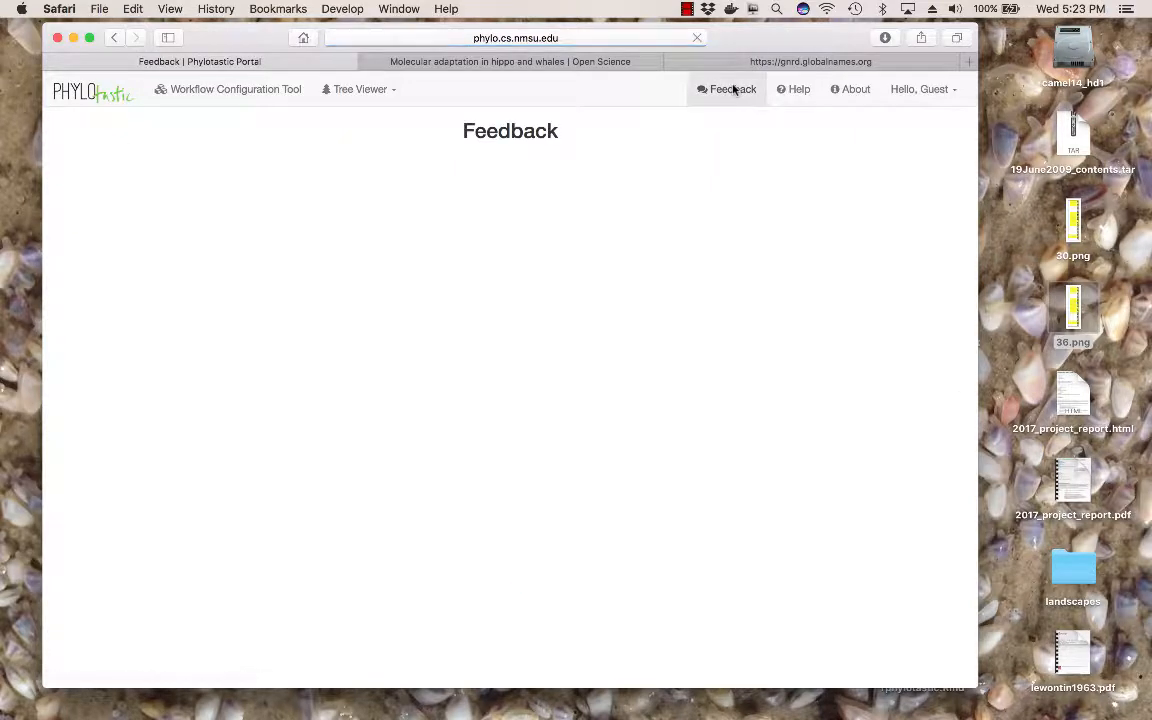